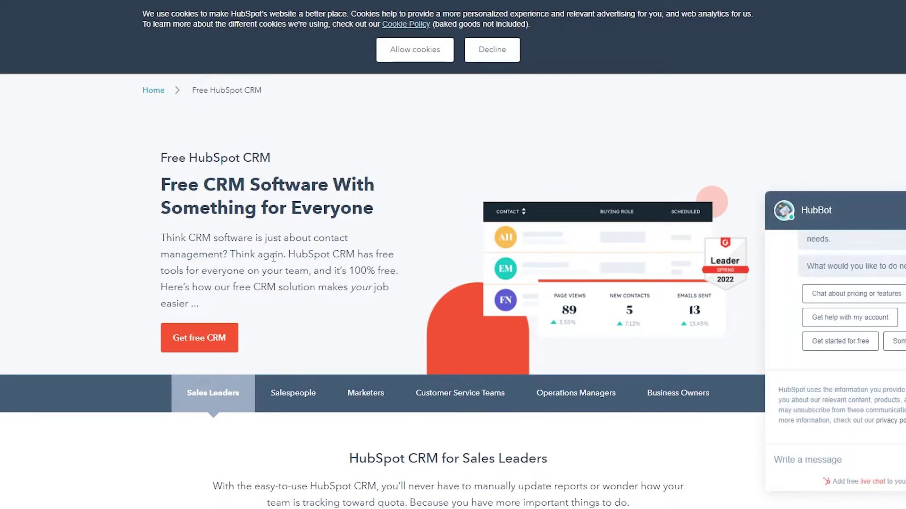
# Scroll down through the Free HubSpot CRM page and back up to the top.
pyautogui.scroll(-6, 93, 255)
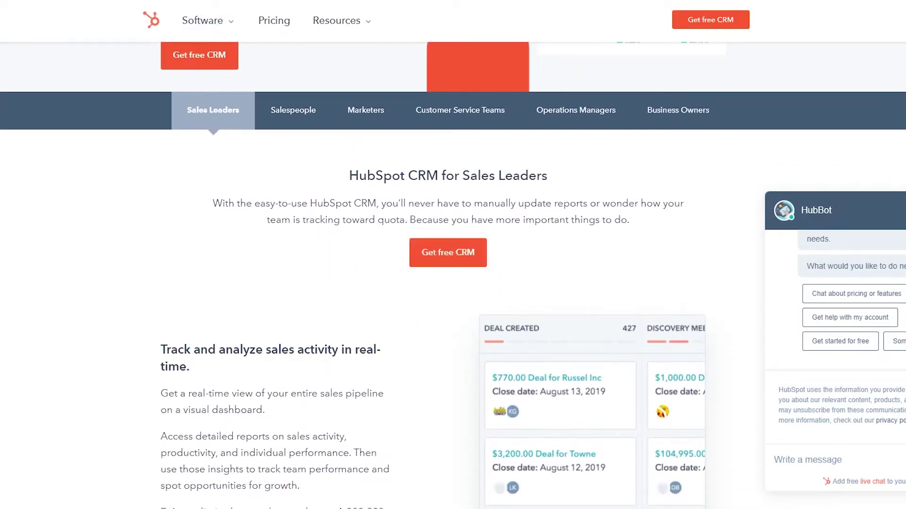
pyautogui.scroll(4, 68, 18)
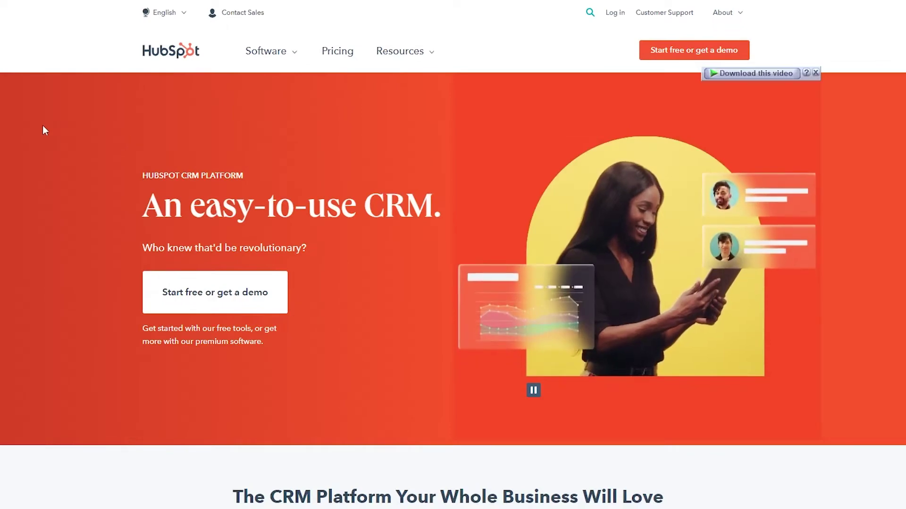
# Scroll through the HubSpot homepage and highlight the 'An easy-to-use CRM' hero text.
pyautogui.scroll(-2, 43, 129)
pyautogui.scroll(-7, 43, 127)
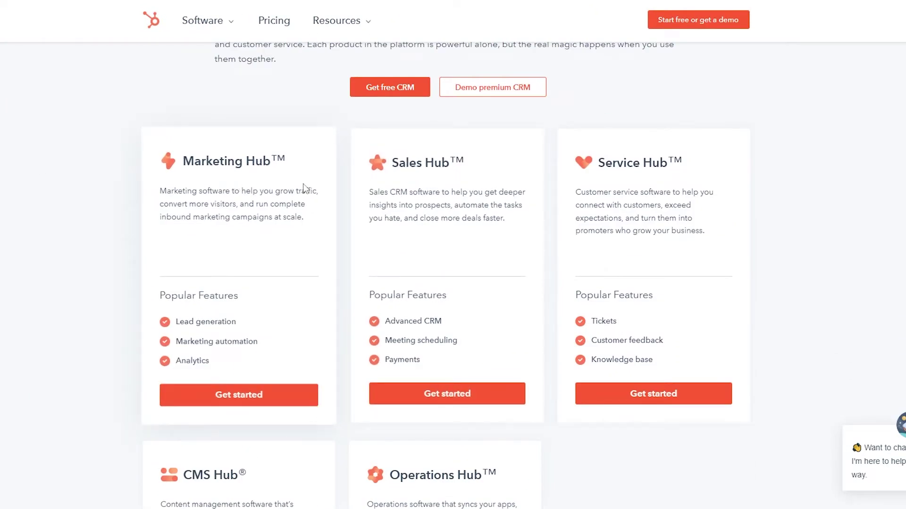
pyautogui.scroll(-2, 488, 194)
pyautogui.scroll(1, 668, 146)
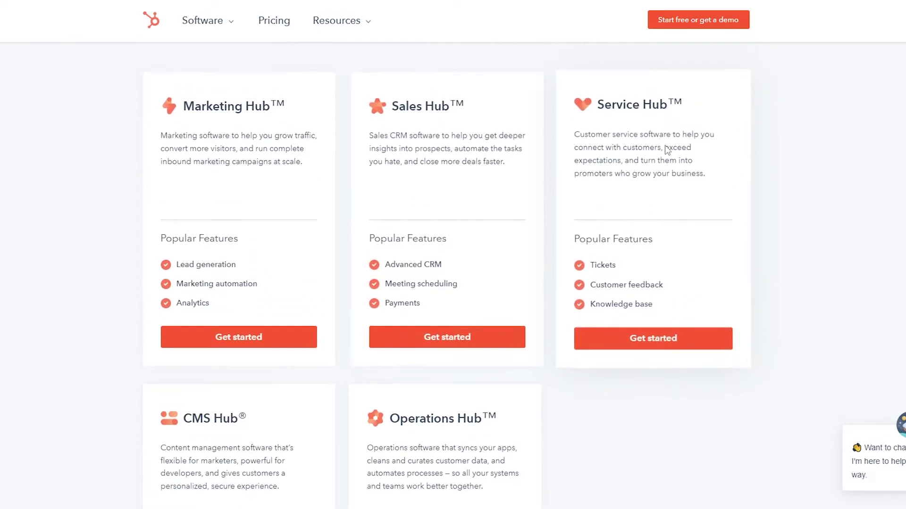
pyautogui.scroll(-3, 443, 385)
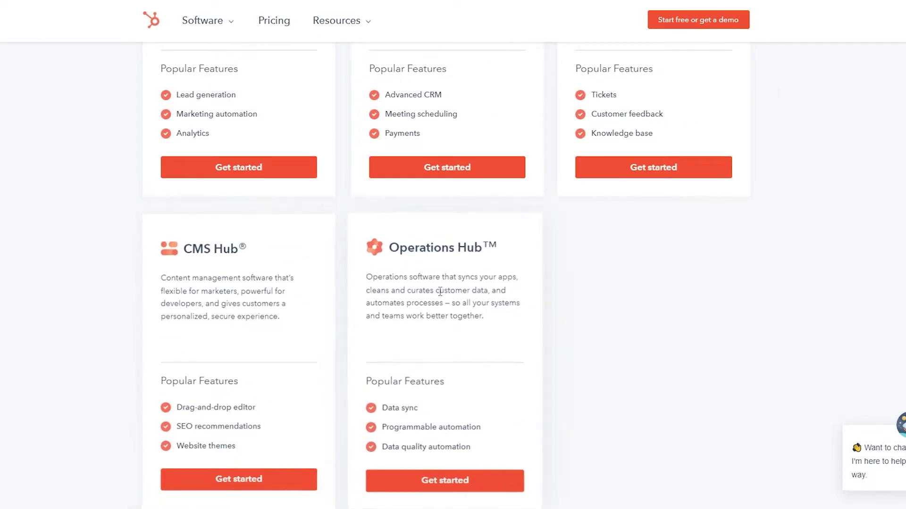
pyautogui.scroll(-2, 533, 300)
pyautogui.scroll(15, 670, 295)
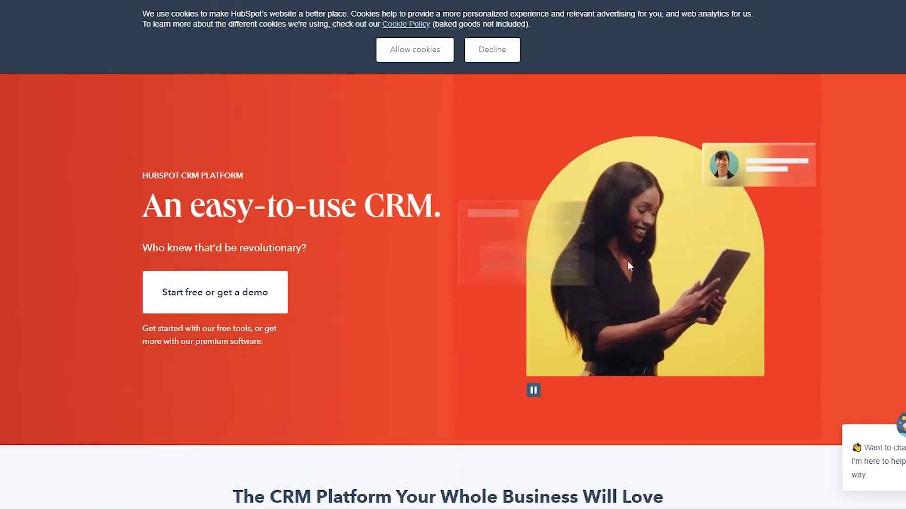
pyautogui.moveTo(144, 206); pyautogui.dragTo(511, 219)
# Go to the Free HubSpot CRM page from the Software menu and scan it.
pyautogui.click(283, 56)
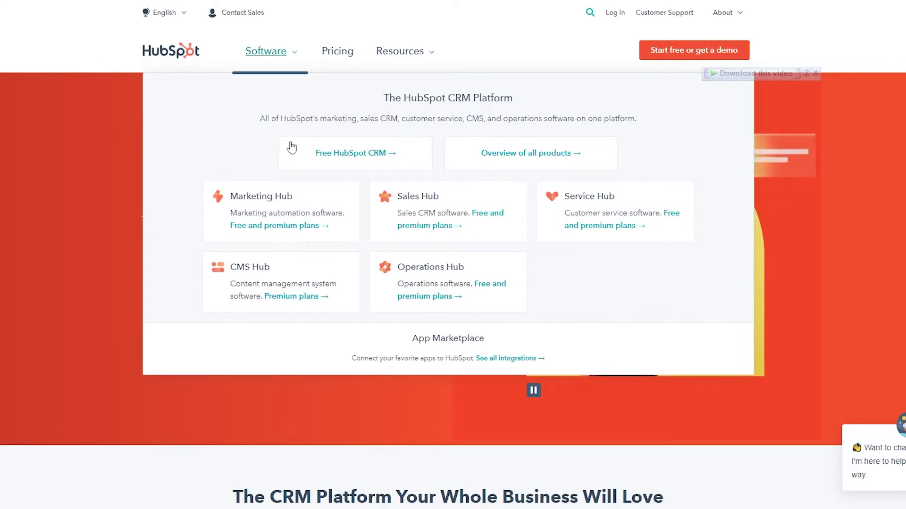
pyautogui.click(380, 155)
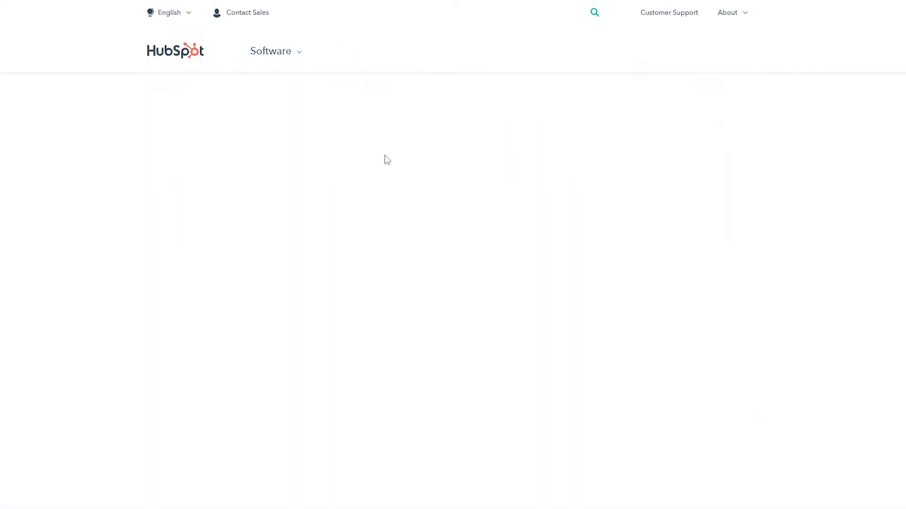
pyautogui.scroll(-3, 386, 178)
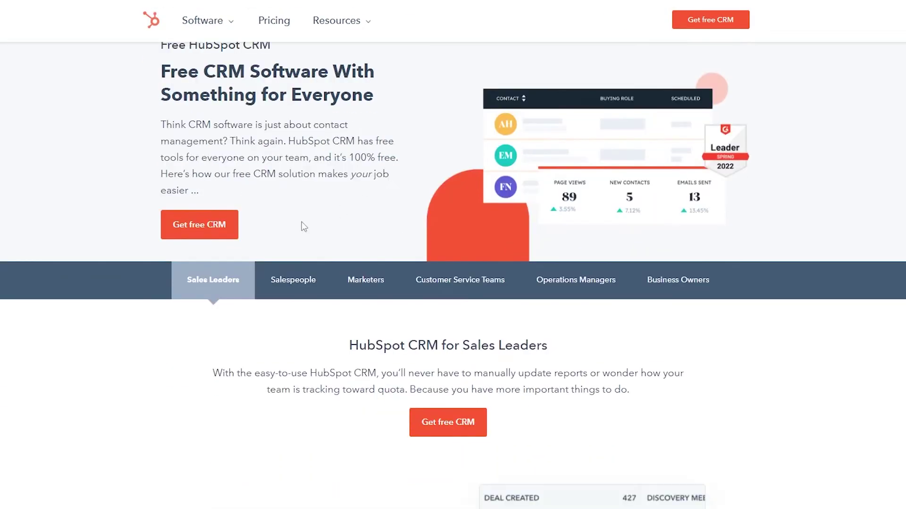
pyautogui.scroll(1, 303, 227)
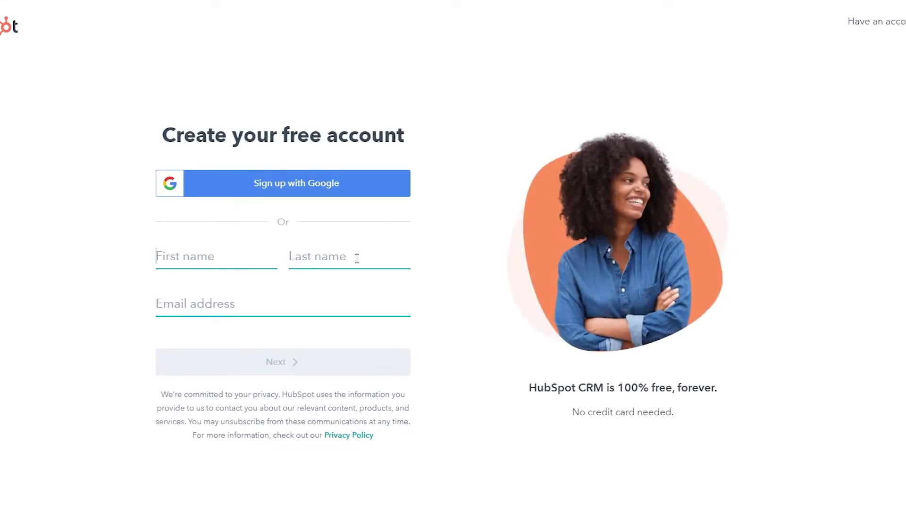
# Sign up with a Google account and choose Media Production as the industry.
pyautogui.click(309, 189)
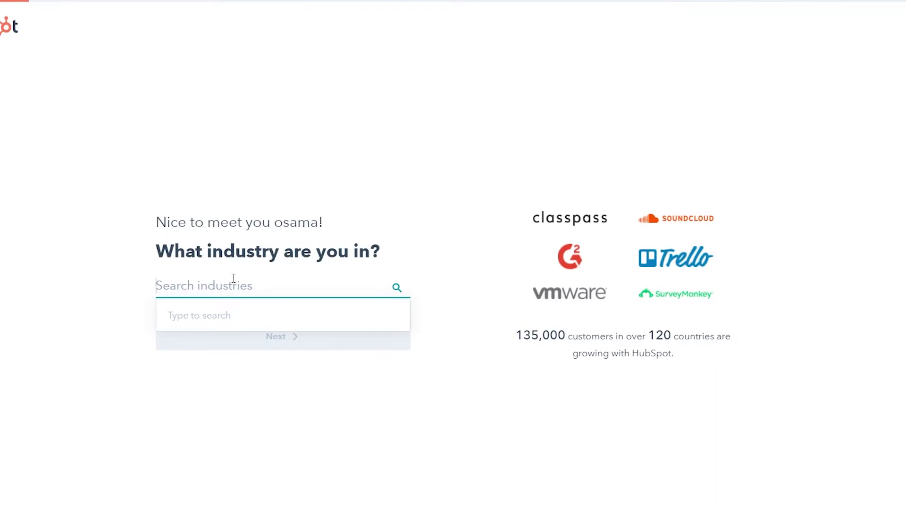
pyautogui.write('meda')
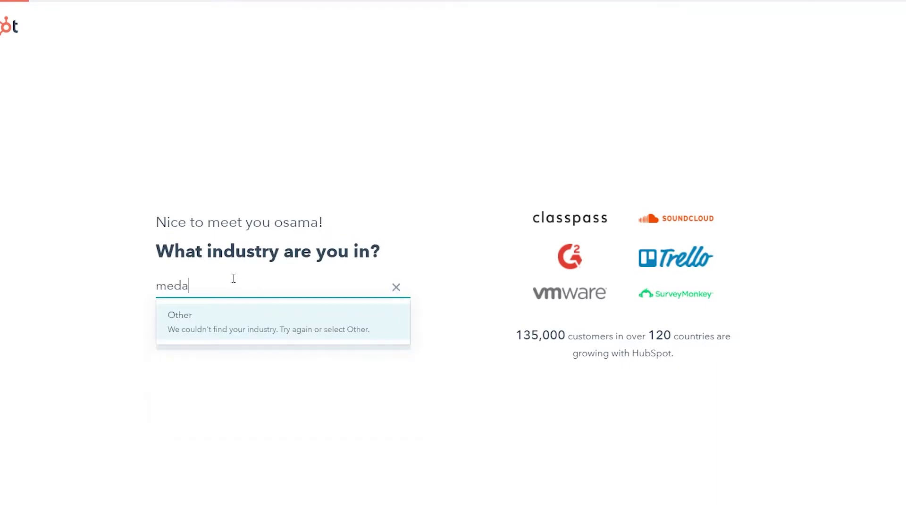
pyautogui.press('BackSpace')
pyautogui.write('ia')
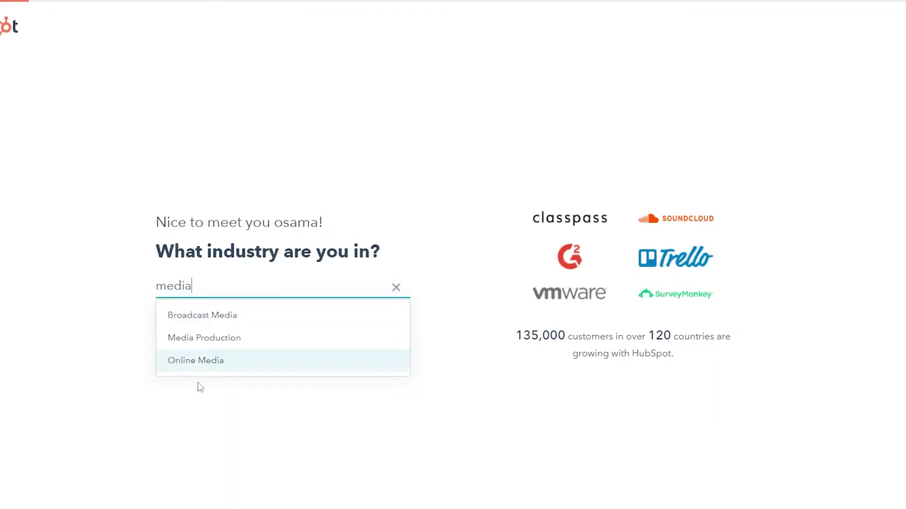
pyautogui.click(209, 344)
pyautogui.click(212, 345)
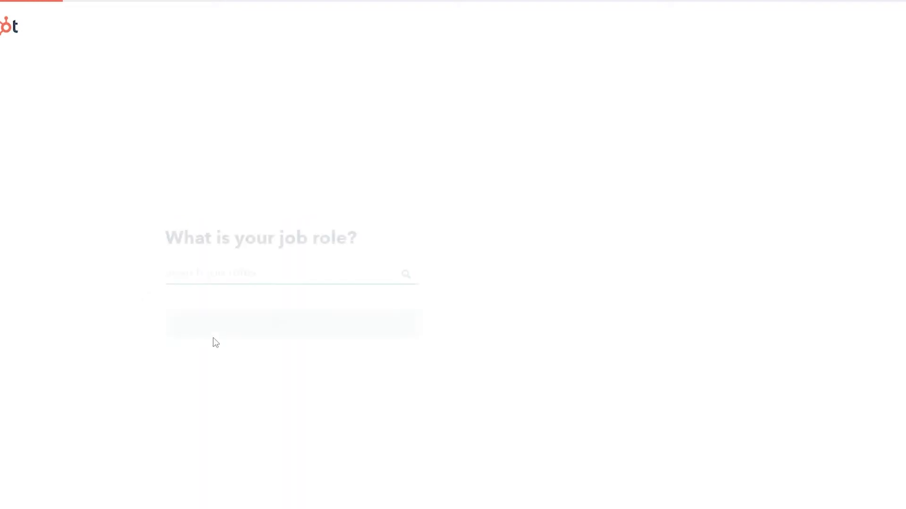
# Choose Team Lead as the job role.
pyautogui.write('lead')
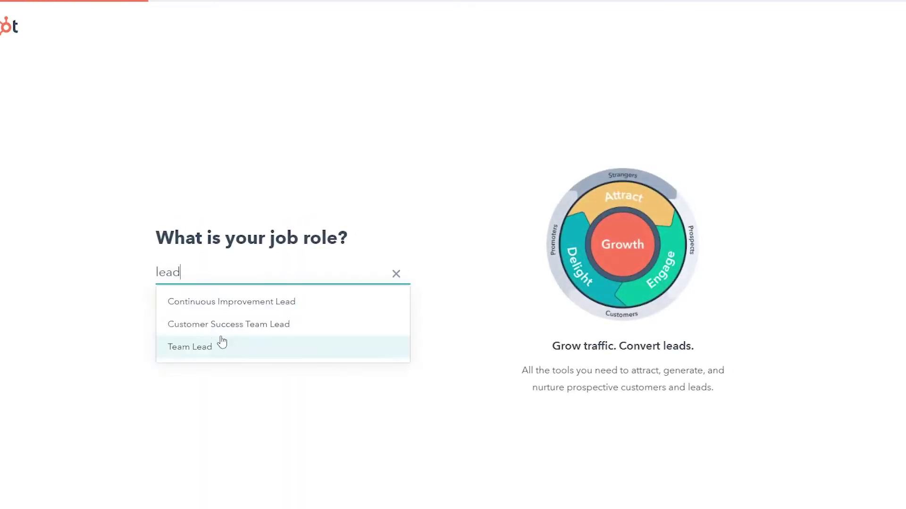
pyautogui.click(221, 344)
pyautogui.click(279, 322)
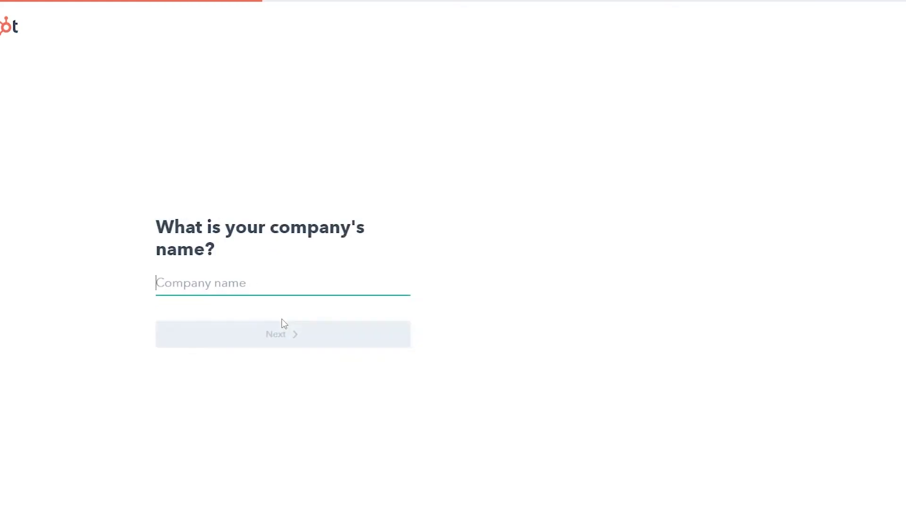
pyautogui.write('we')
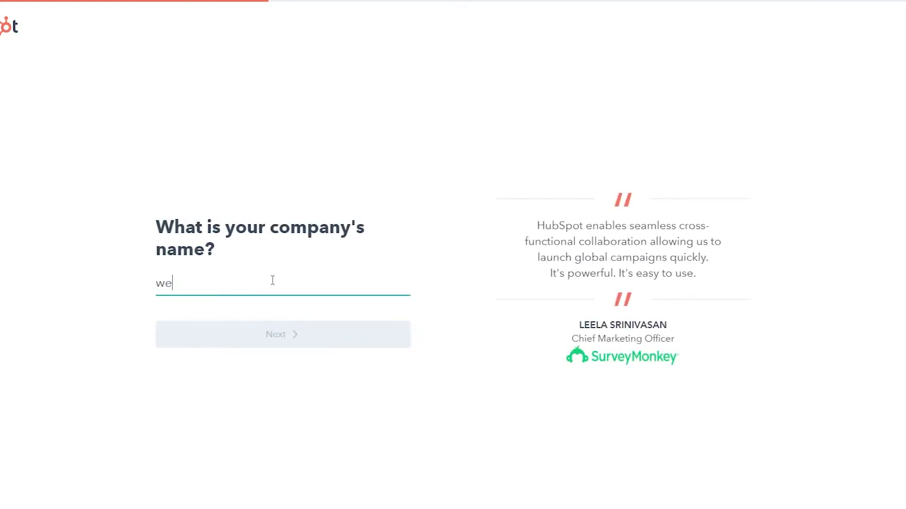
pyautogui.write('n Media')
pyautogui.press('Return')
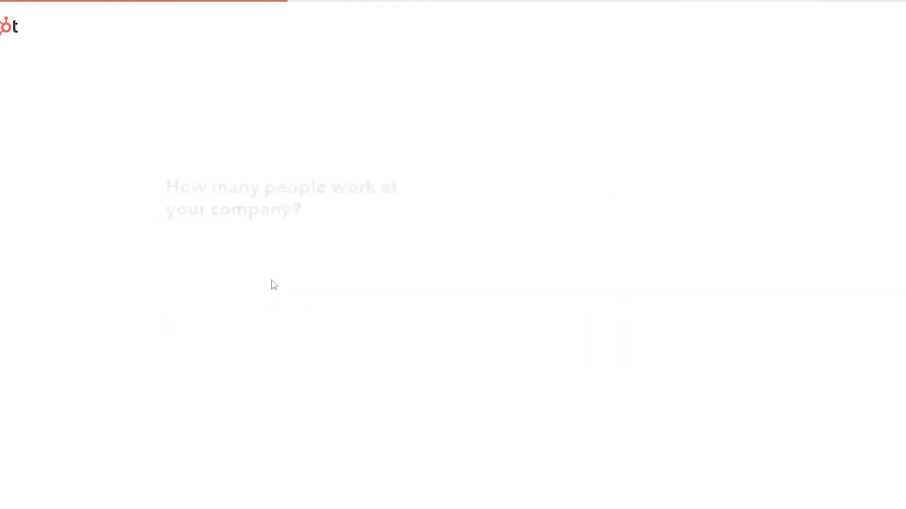
pyautogui.click(208, 255)
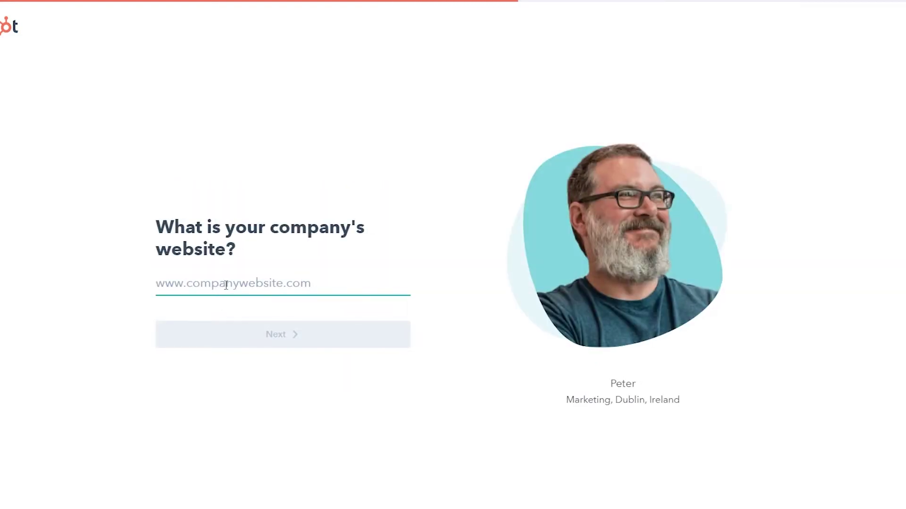
pyautogui.write('www.zinhoeplains.xyz')
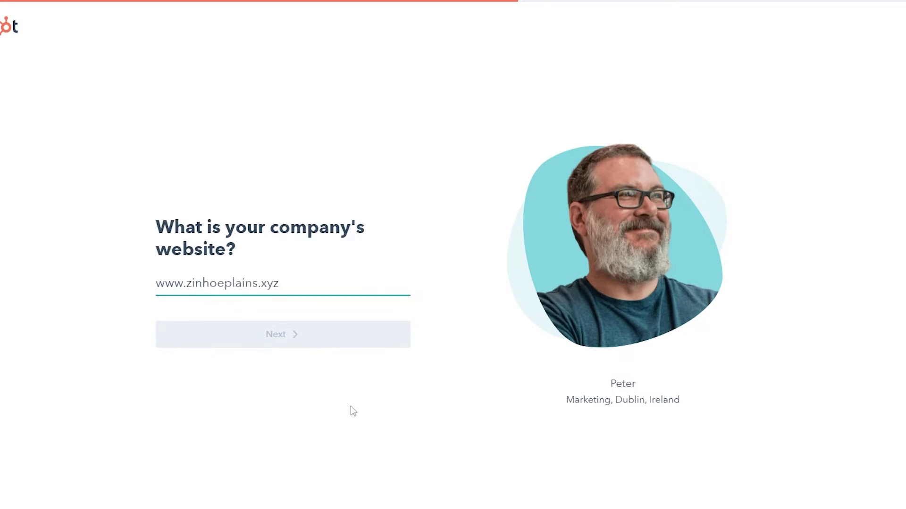
pyautogui.click(259, 342)
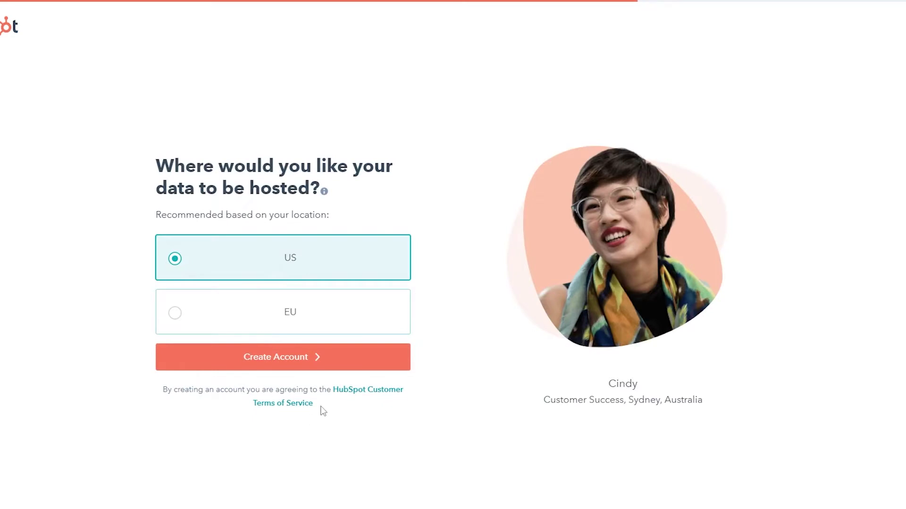
# Create the account with US hosting, answering 'never used a CRM' and 'general overview'.
pyautogui.click(303, 363)
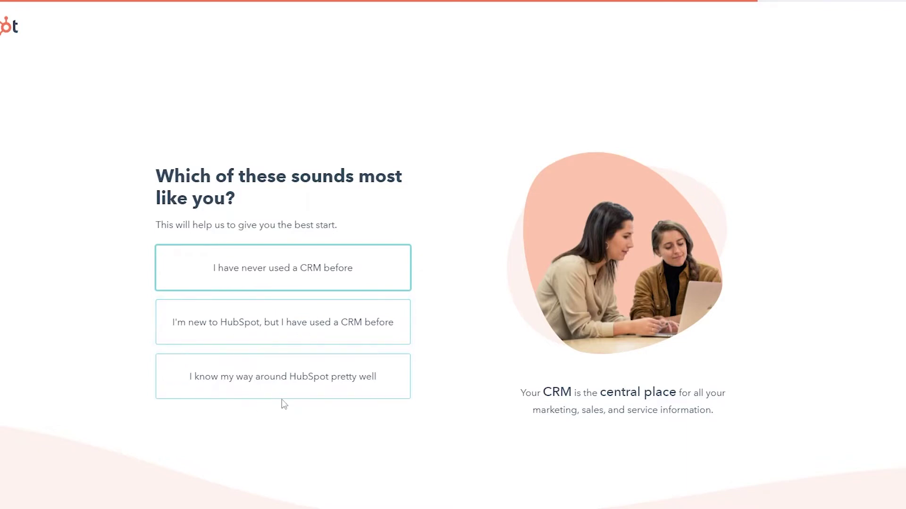
pyautogui.click(307, 267)
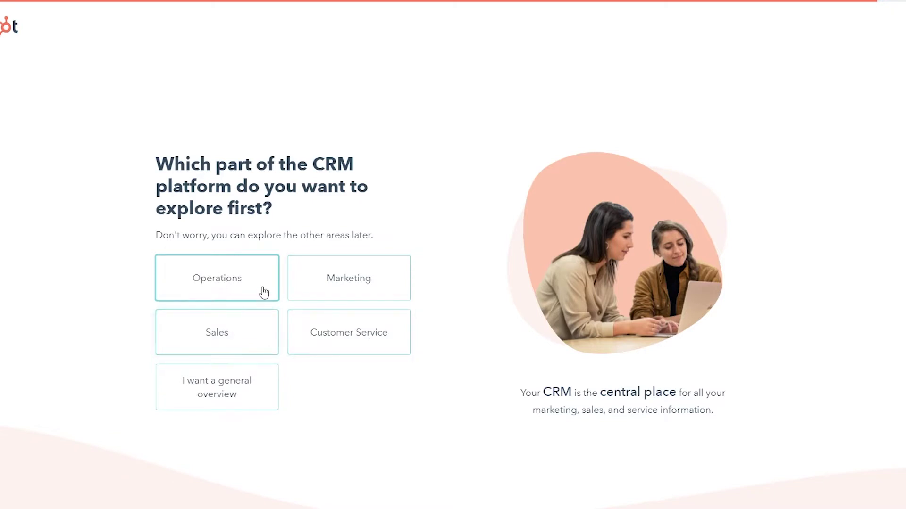
pyautogui.click(245, 391)
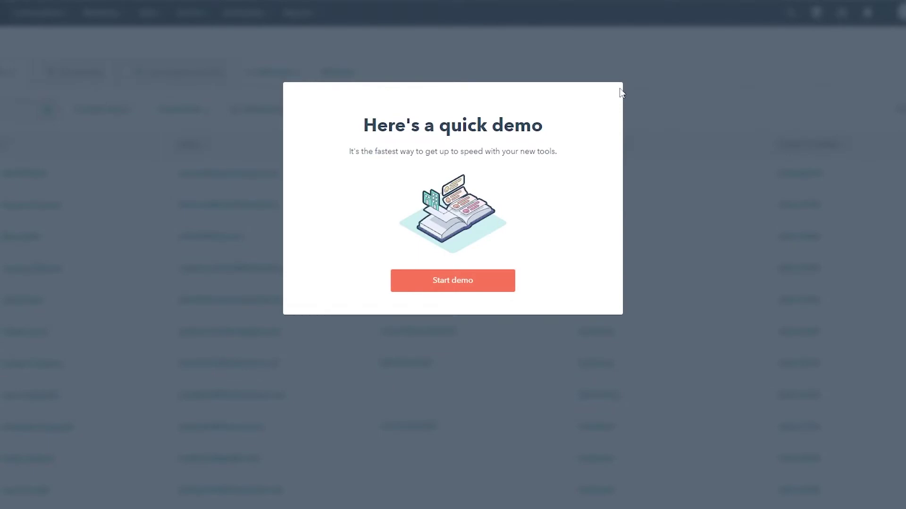
pyautogui.click(482, 282)
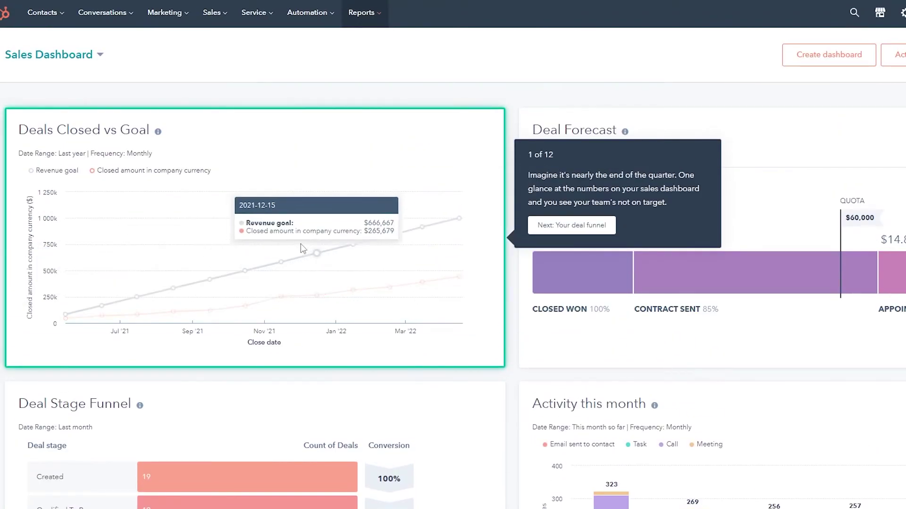
pyautogui.scroll(-3, 318, 311)
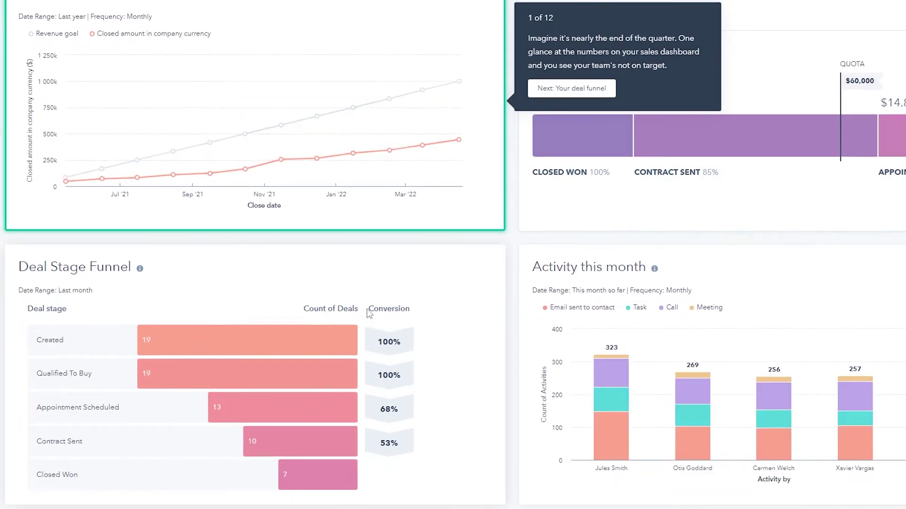
pyautogui.scroll(2, 368, 319)
pyautogui.scroll(1, 368, 319)
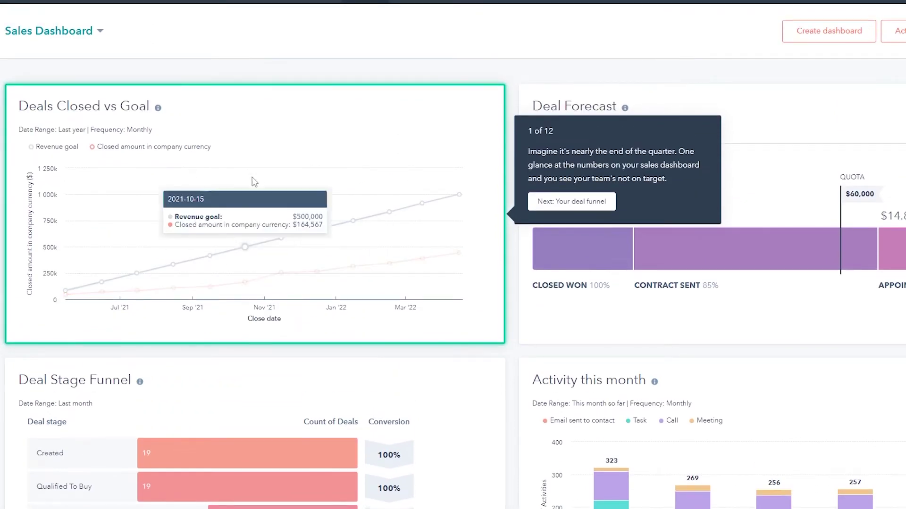
pyautogui.scroll(-2, 259, 249)
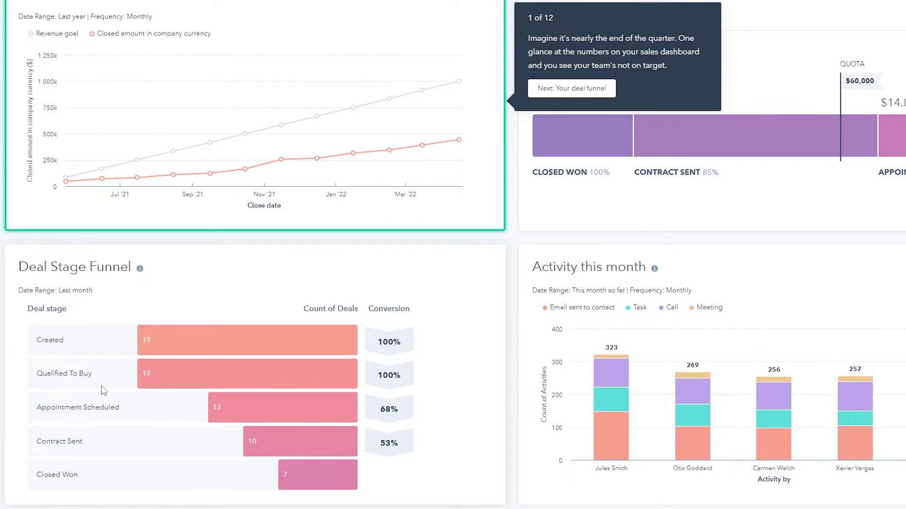
pyautogui.scroll(3, 104, 391)
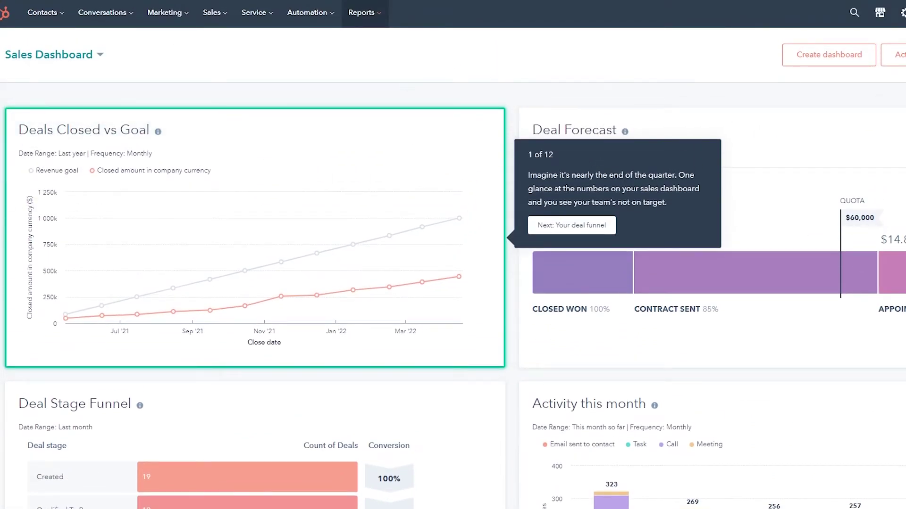
pyautogui.click(49, 57)
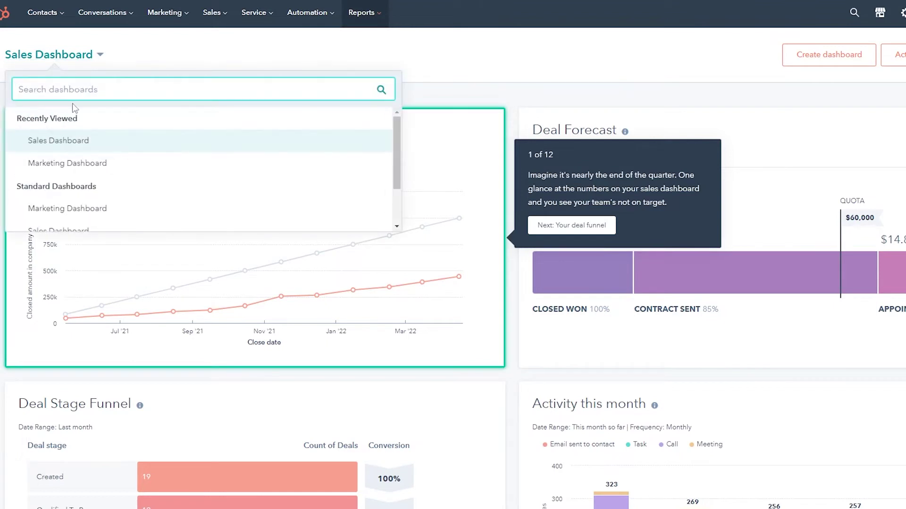
pyautogui.scroll(-1, 90, 109)
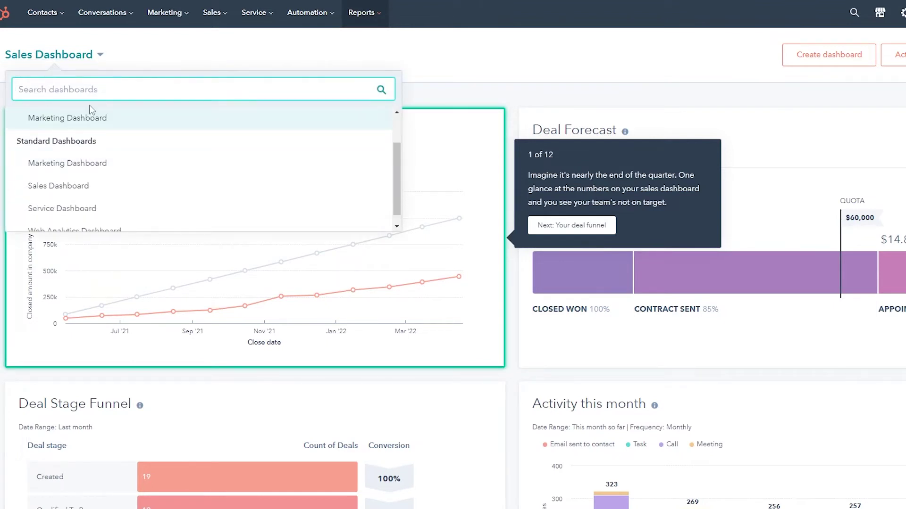
pyautogui.scroll(-1, 93, 166)
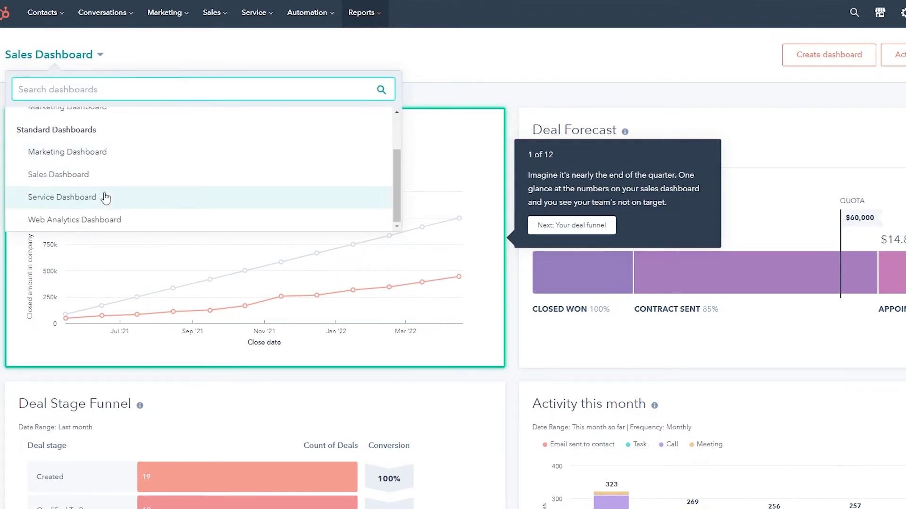
pyautogui.scroll(3, 71, 226)
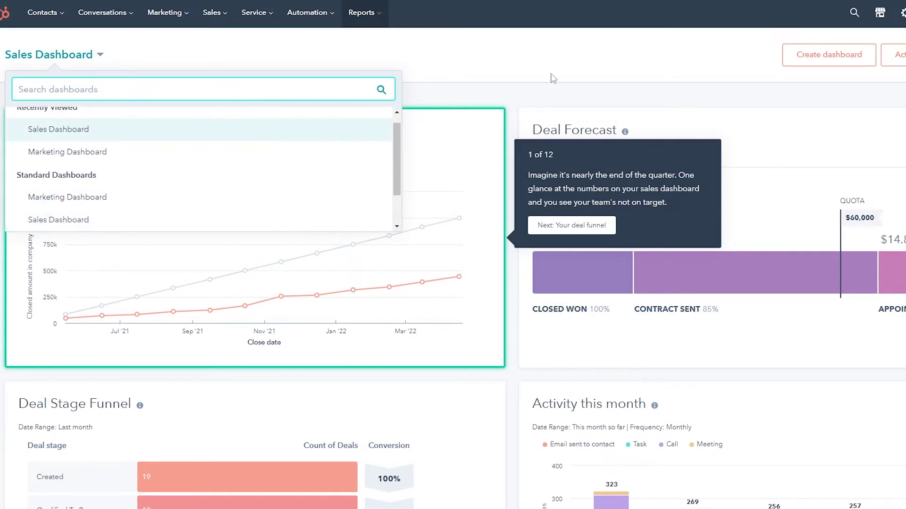
pyautogui.click(596, 77)
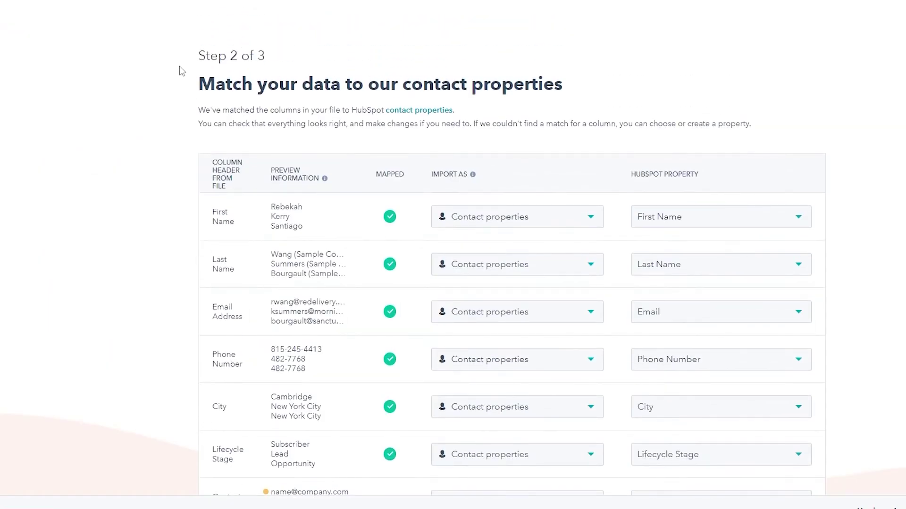
# Confirm consent for the imported contacts, complete the template import, and return to Contacts.
pyautogui.scroll(-3, 187, 70)
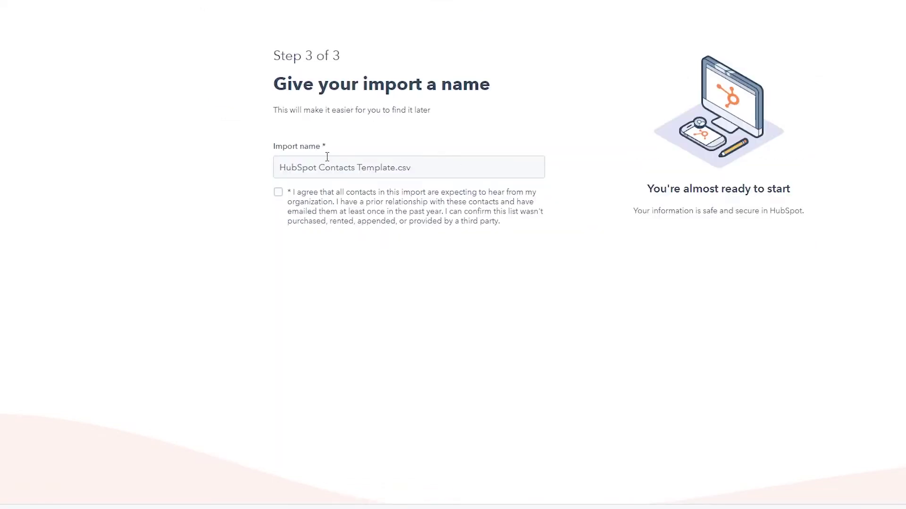
pyautogui.click(278, 194)
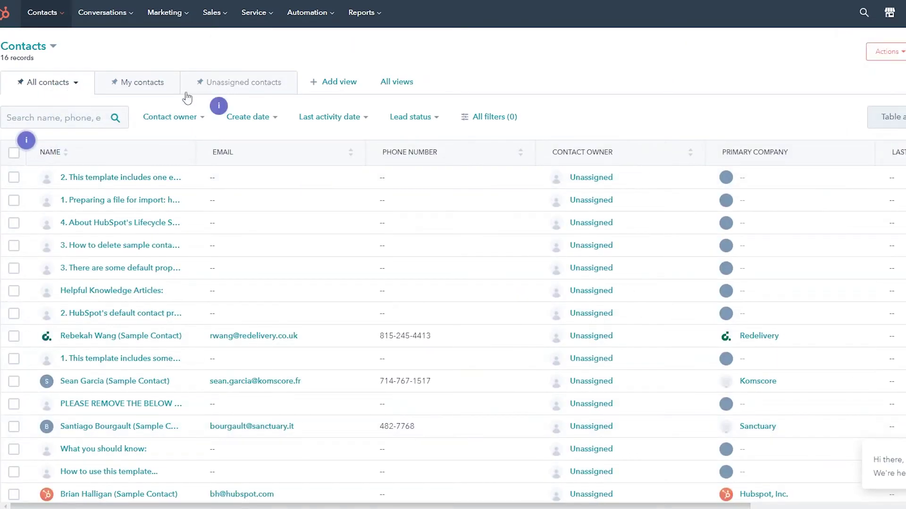
pyautogui.click(40, 20)
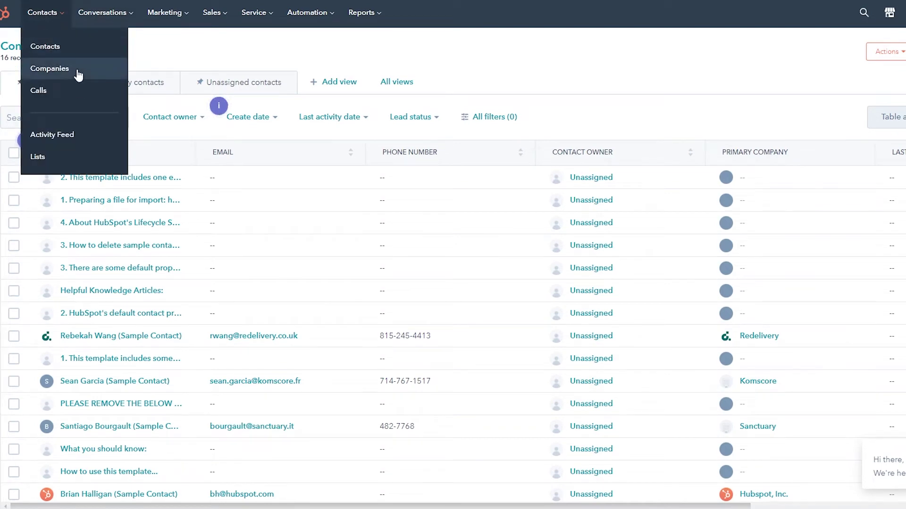
# Switch the contacts list from My contacts to the Unassigned contacts view and review it.
pyautogui.click(70, 155)
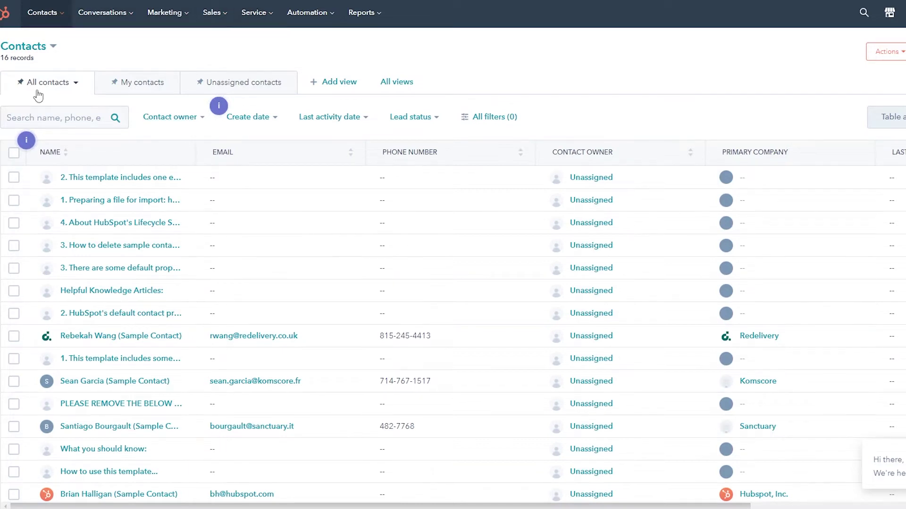
pyautogui.scroll(-1, 71, 401)
pyautogui.scroll(1, 94, 425)
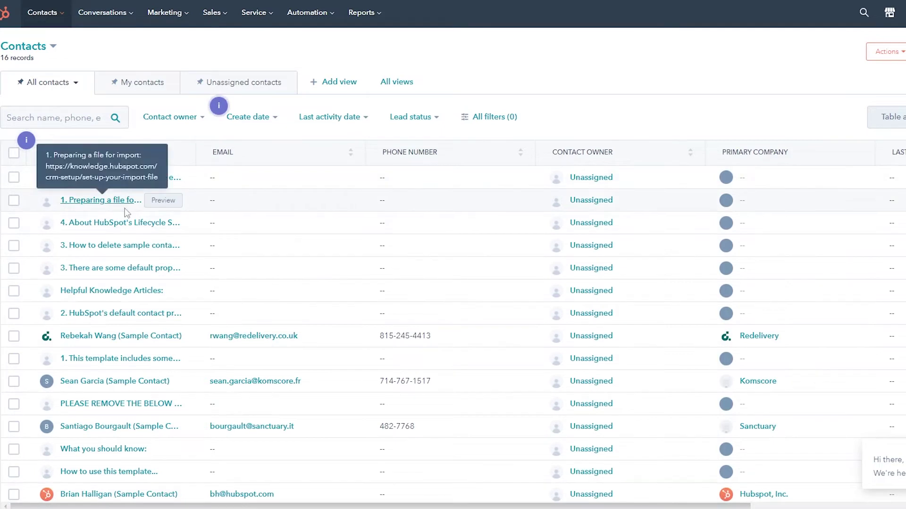
pyautogui.click(126, 82)
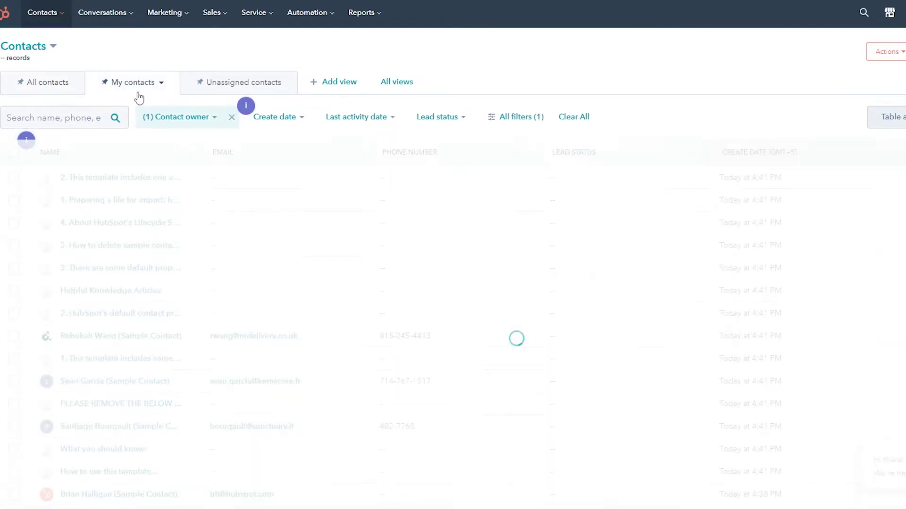
pyautogui.click(229, 83)
pyautogui.scroll(-2, 135, 288)
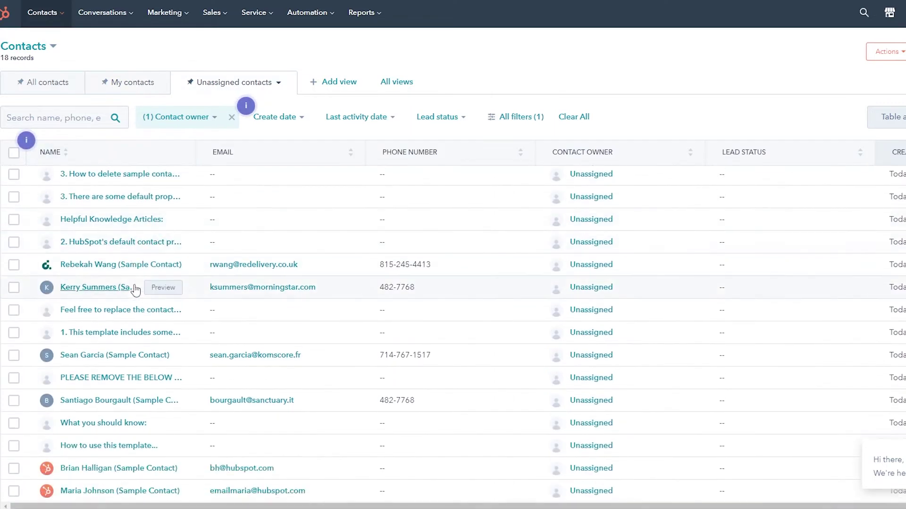
pyautogui.scroll(3, 109, 261)
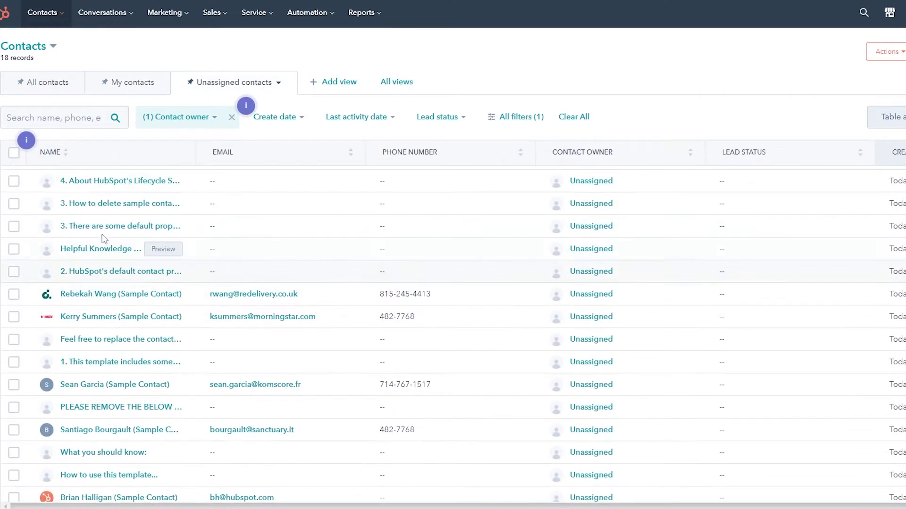
# Try bulk-assigning the first template contact an owner, cancel, then open its record.
pyautogui.click(14, 178)
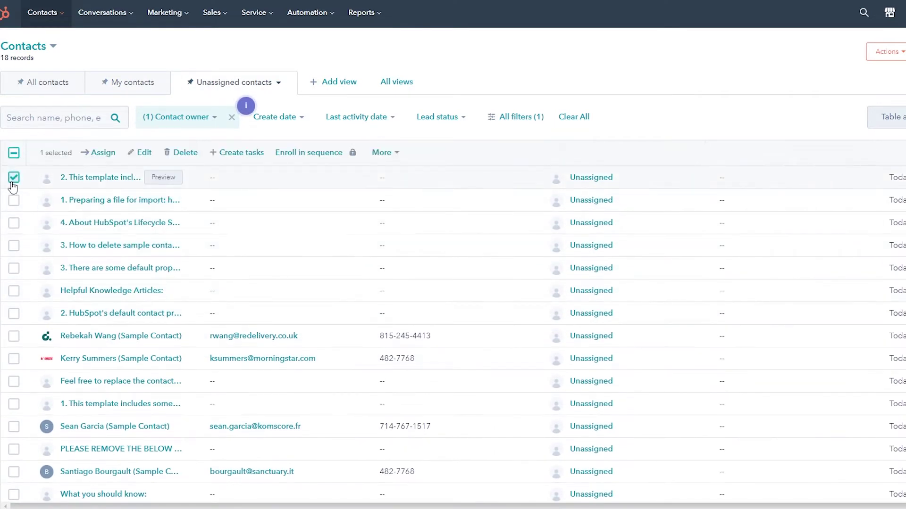
pyautogui.click(101, 152)
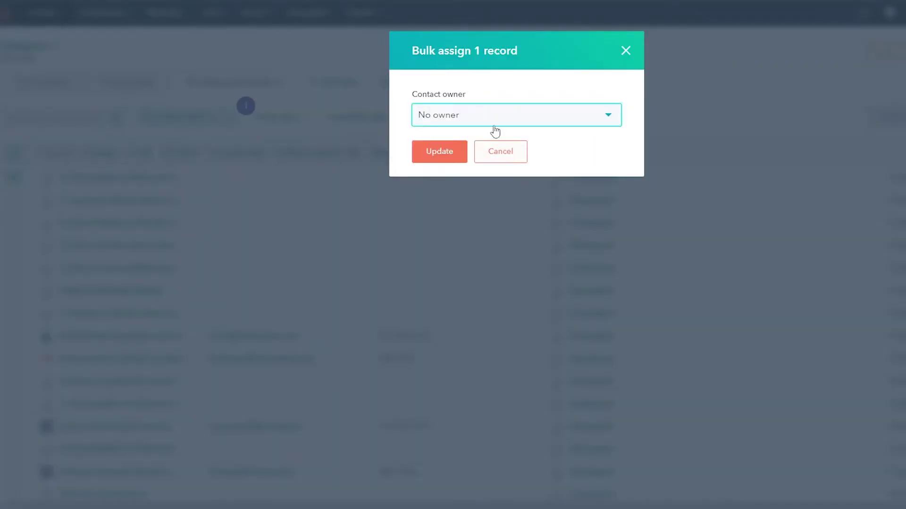
pyautogui.click(497, 112)
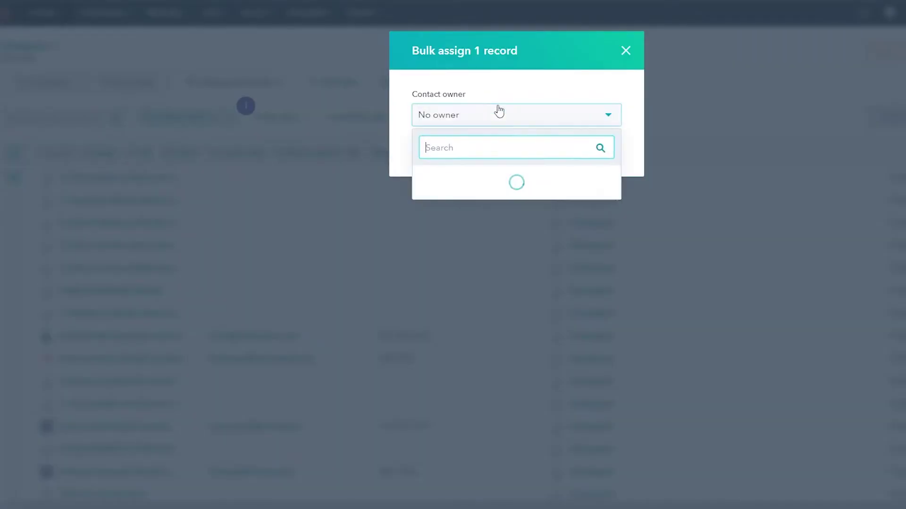
pyautogui.click(503, 175)
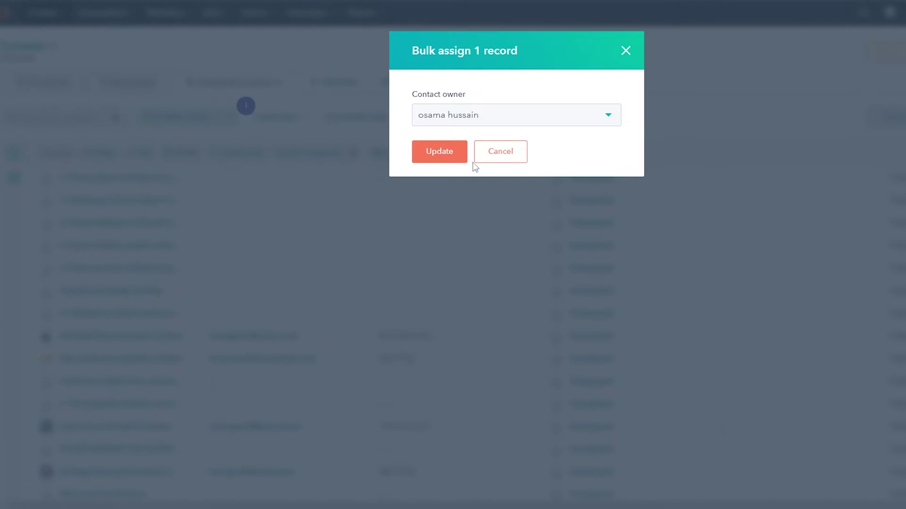
pyautogui.click(635, 50)
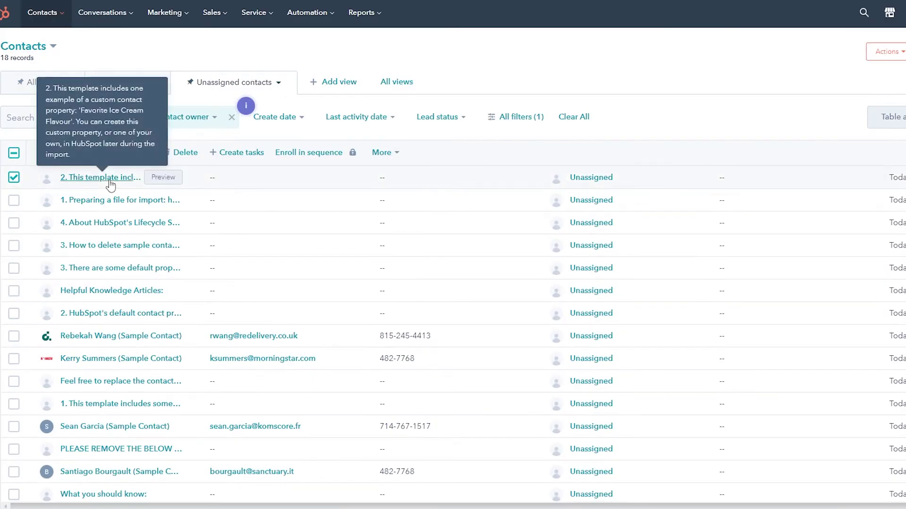
pyautogui.click(111, 184)
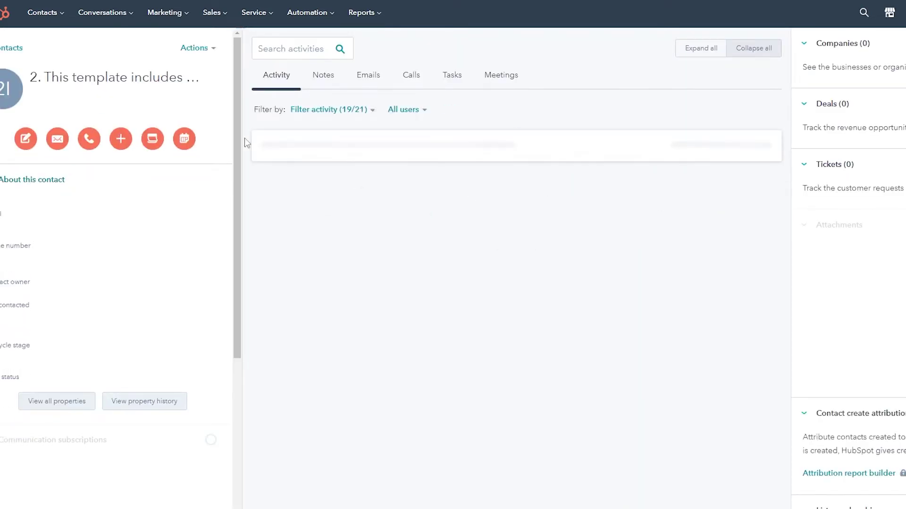
# Start a new deal from the contact record's Deals card.
pyautogui.scroll(-1, 132, 371)
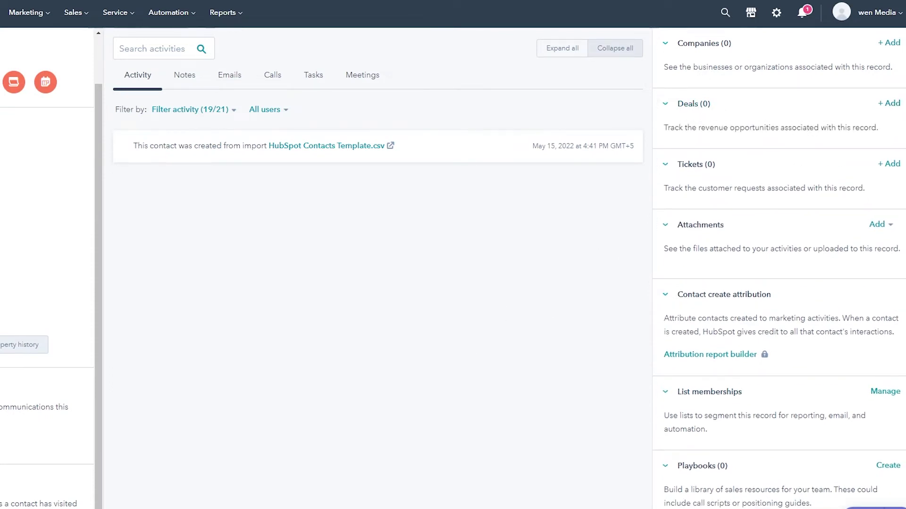
pyautogui.click(899, 104)
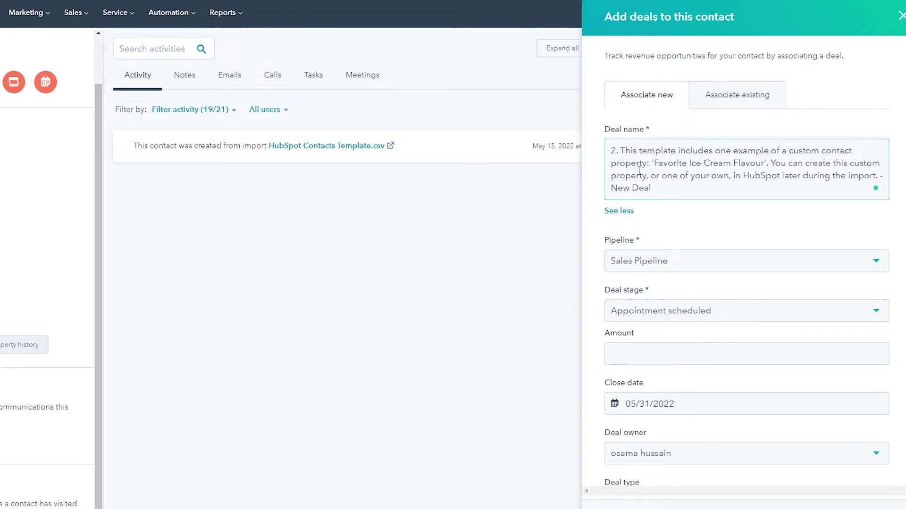
# Save the Appointment scheduled deal for this contact and go to the User Guide page.
pyautogui.scroll(-1, 665, 206)
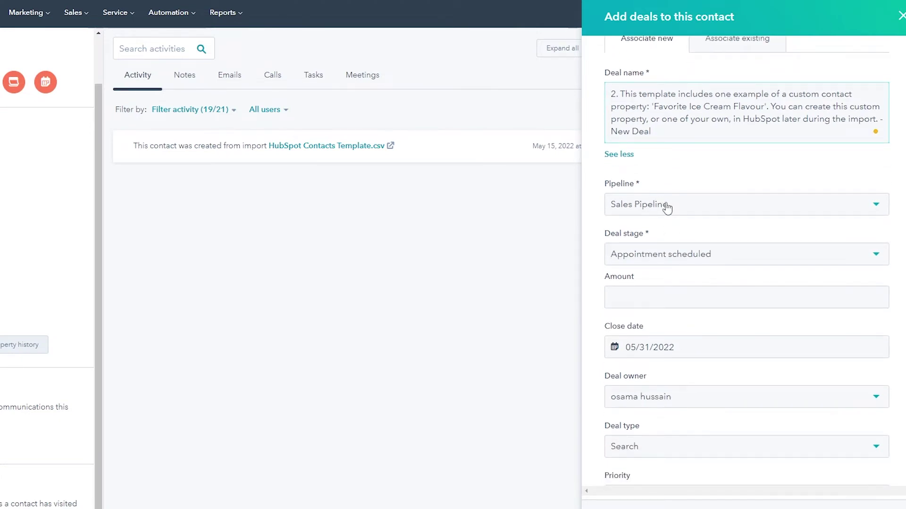
pyautogui.scroll(-6, 660, 338)
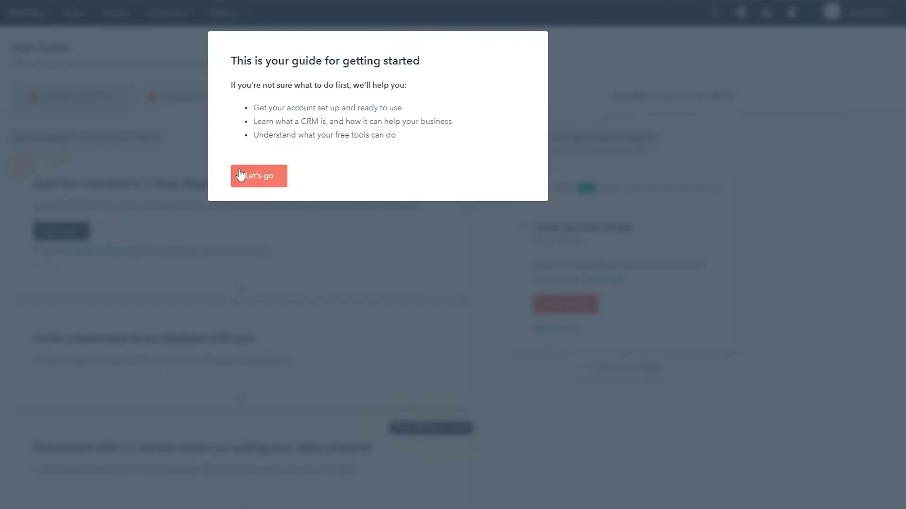
pyautogui.click(241, 176)
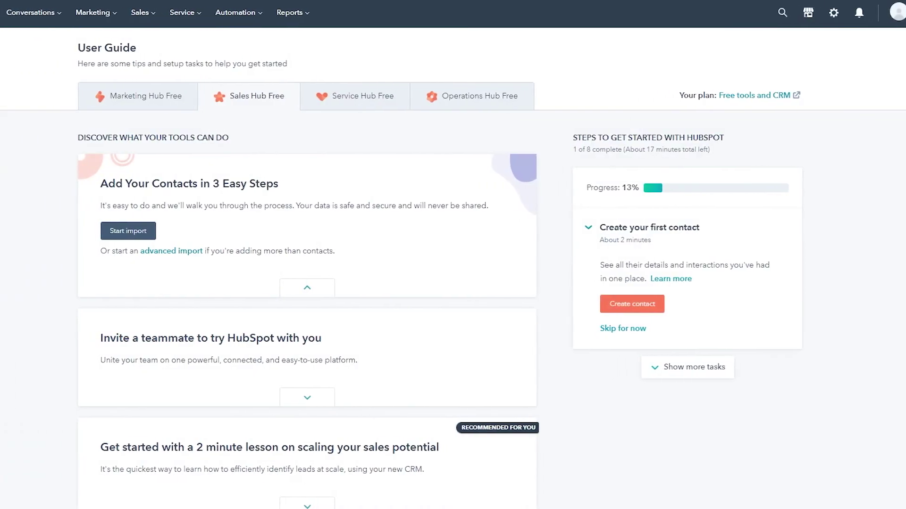
# Open the Companies list and try the owner, create date, activity and lead status filters.
pyautogui.click(45, 22)
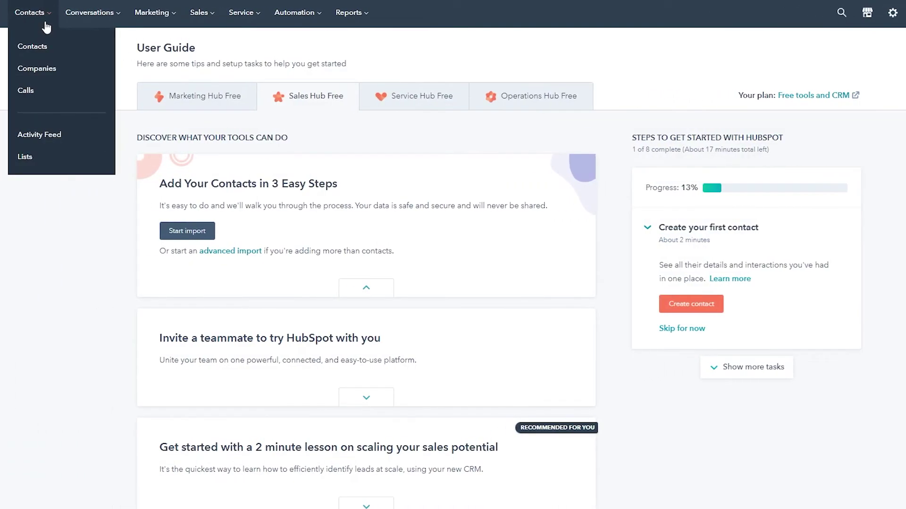
pyautogui.click(52, 73)
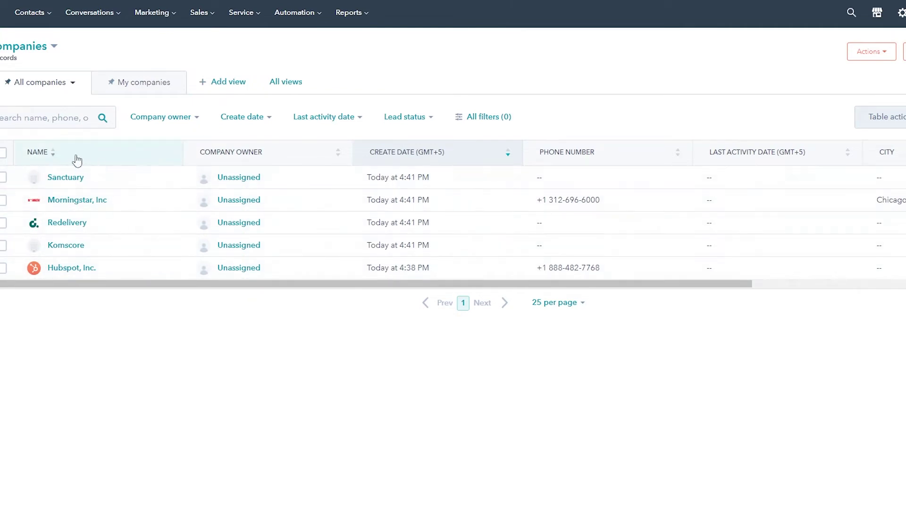
pyautogui.click(155, 117)
pyautogui.click(171, 116)
pyautogui.click(249, 118)
pyautogui.click(252, 119)
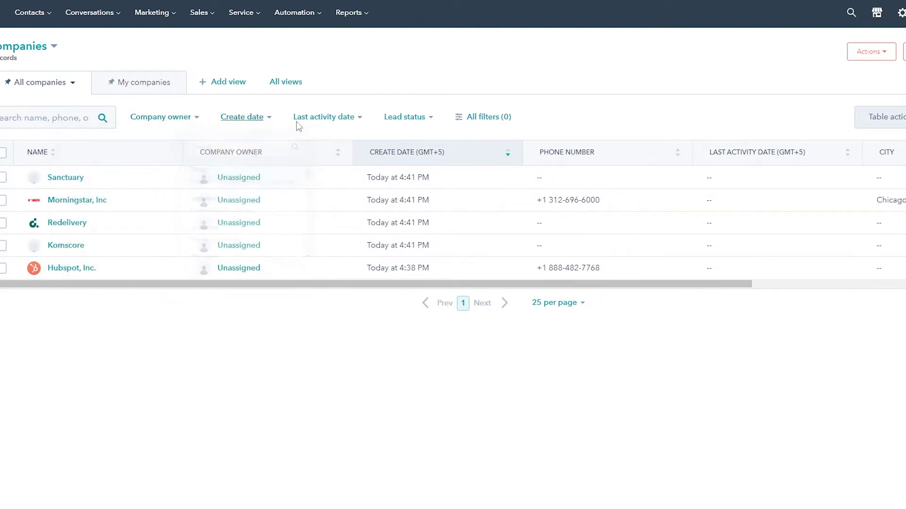
pyautogui.click(342, 125)
pyautogui.click(344, 123)
pyautogui.click(427, 124)
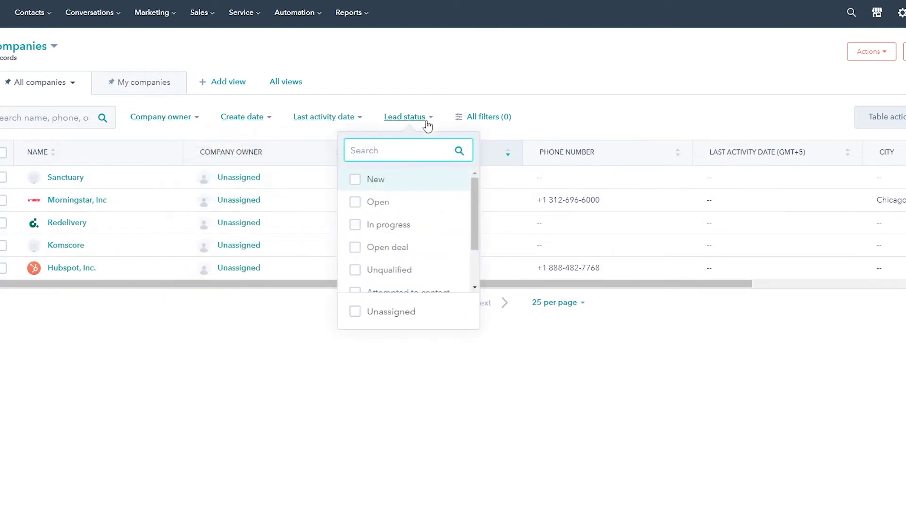
pyautogui.click(427, 123)
# Switch to My companies, return to All companies, and toggle the Sanctuary row selection.
pyautogui.click(154, 84)
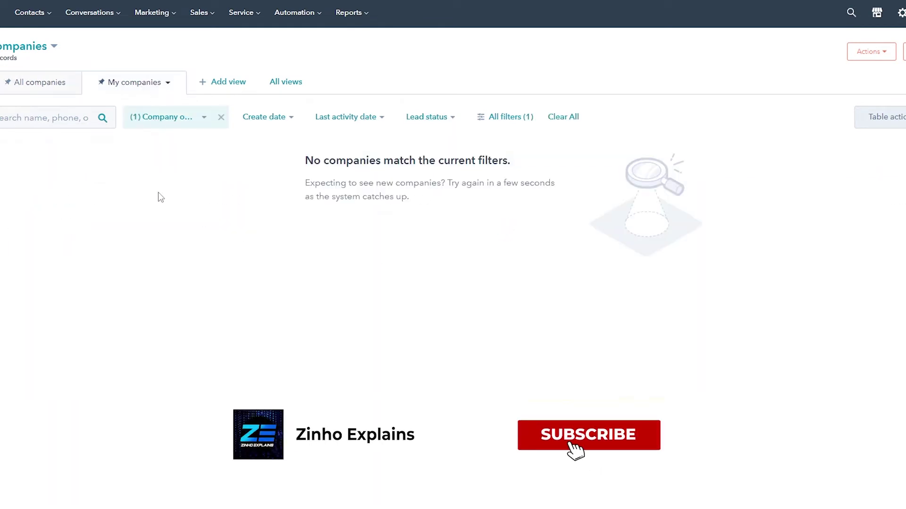
pyautogui.click(41, 88)
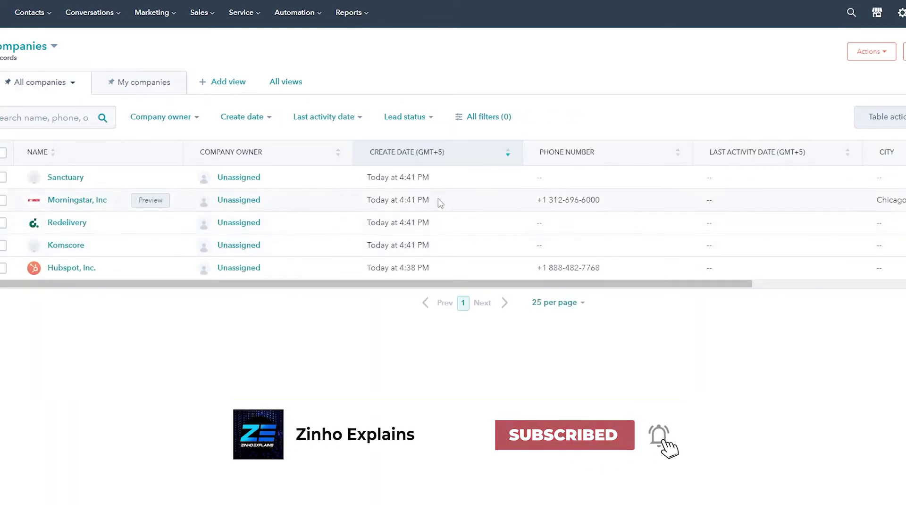
pyautogui.click(3, 178)
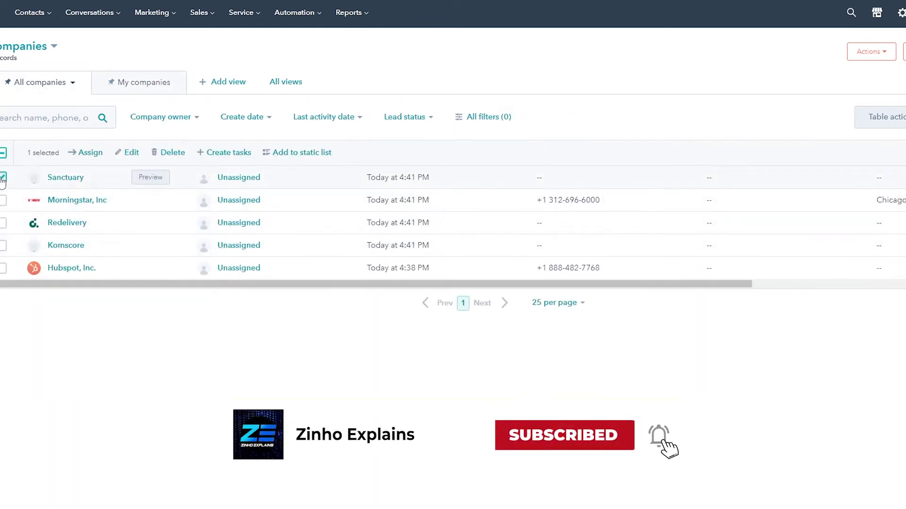
pyautogui.click(4, 177)
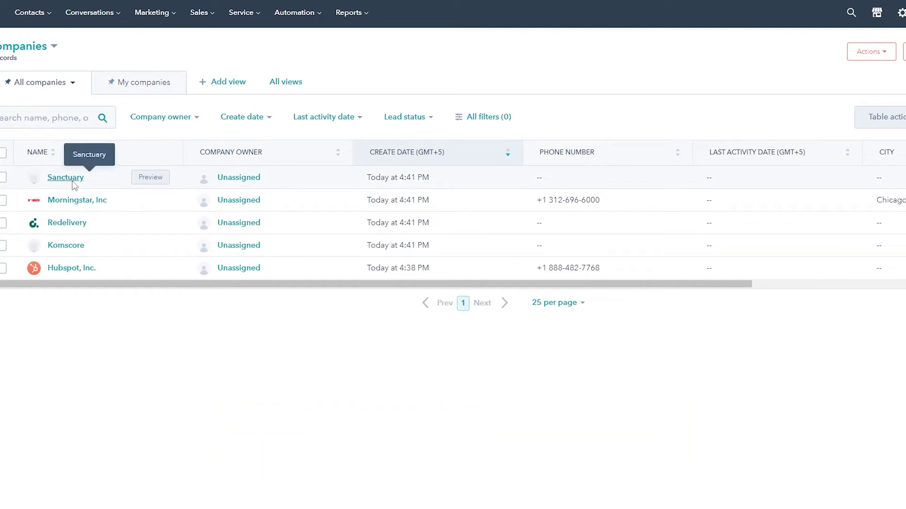
pyautogui.click(66, 178)
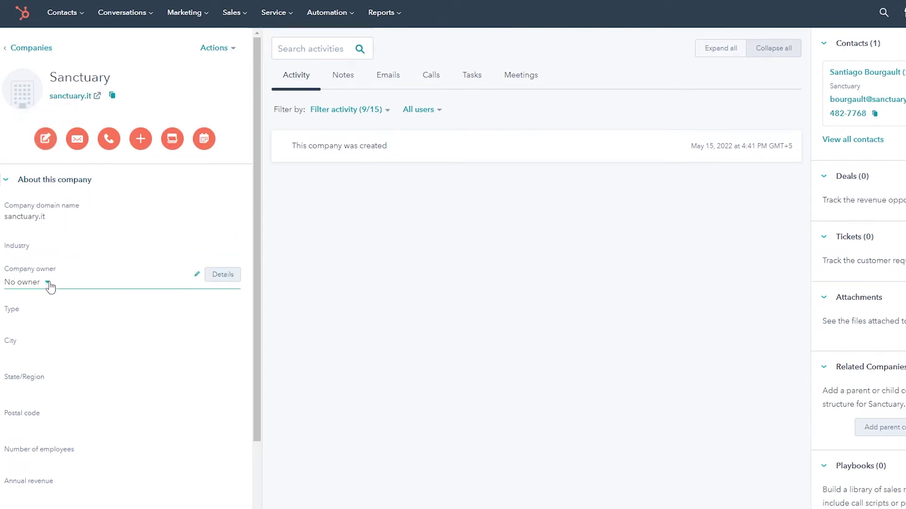
pyautogui.scroll(-1, 49, 284)
pyautogui.scroll(-1, 56, 282)
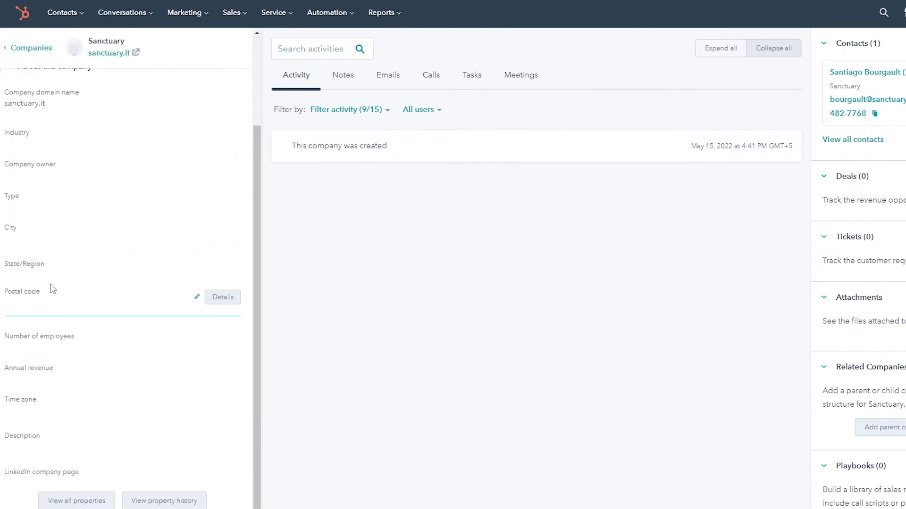
pyautogui.hotkey('alt', 'Left')
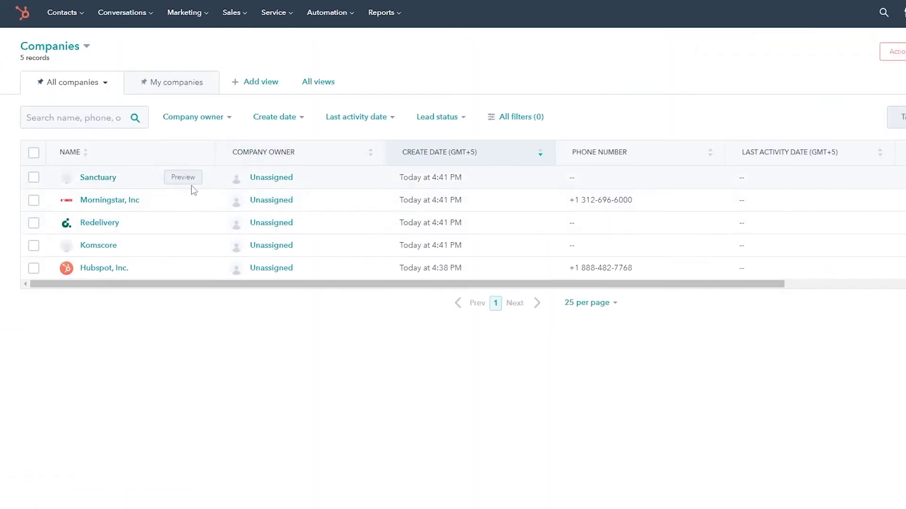
pyautogui.click(33, 178)
pyautogui.click(132, 157)
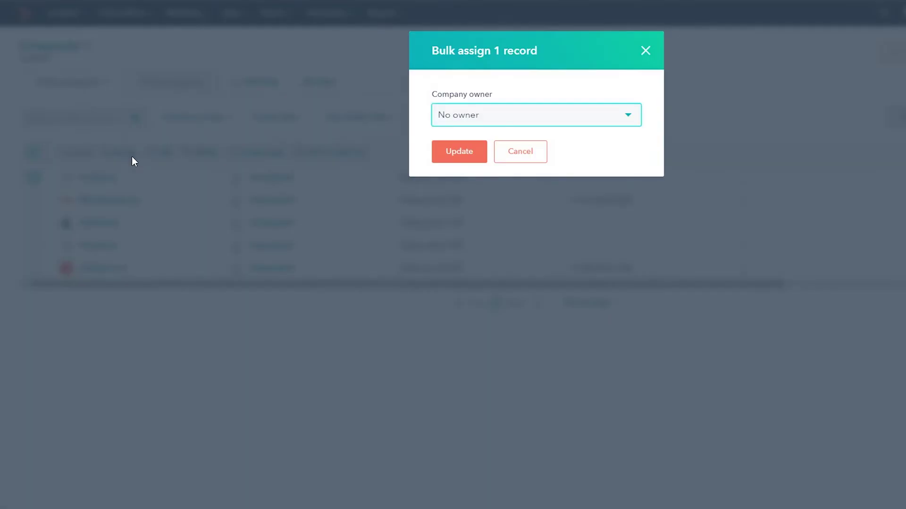
pyautogui.click(525, 131)
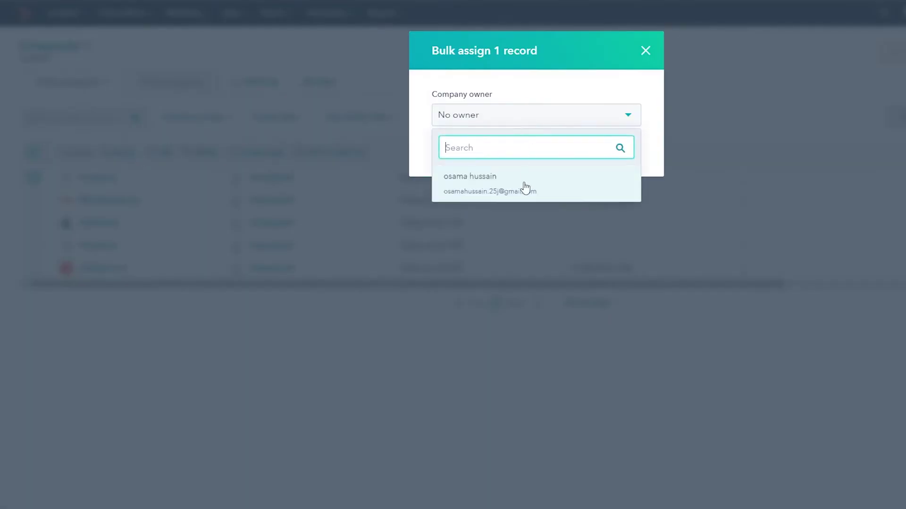
pyautogui.click(525, 187)
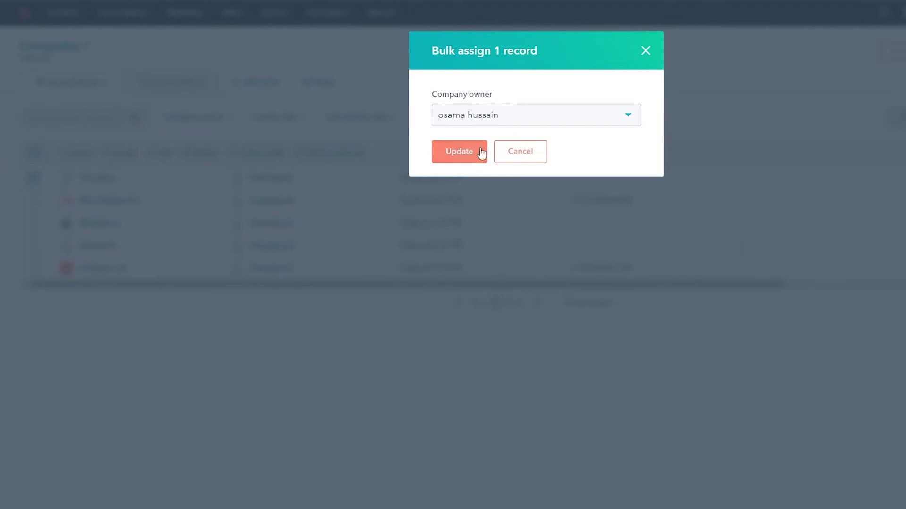
pyautogui.click(517, 159)
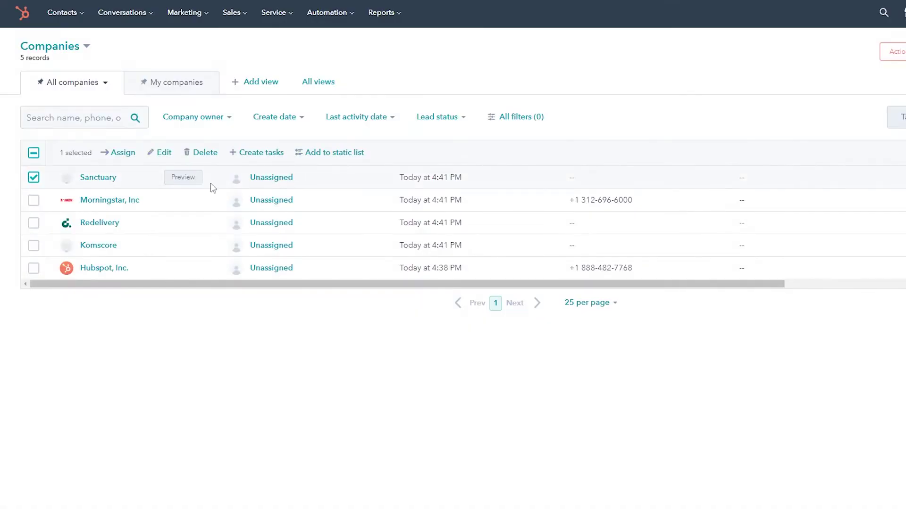
# Start a new task for Sanctuary with the custom title 'Find Data on this company'.
pyautogui.click(262, 158)
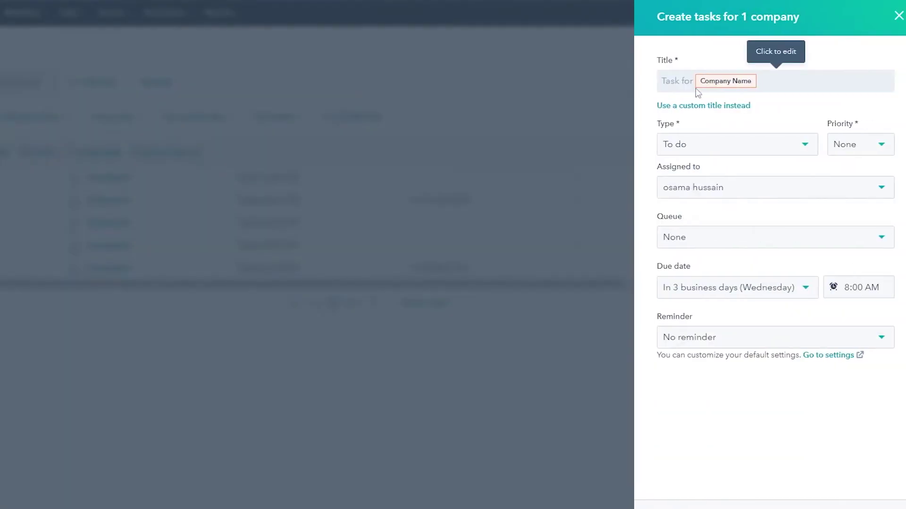
pyautogui.click(691, 80)
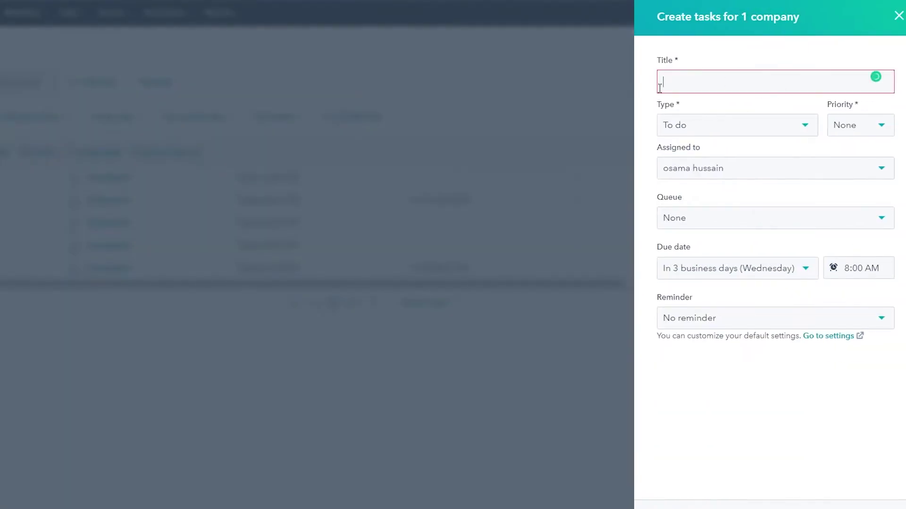
pyautogui.click(702, 180)
pyautogui.click(720, 172)
pyautogui.click(693, 76)
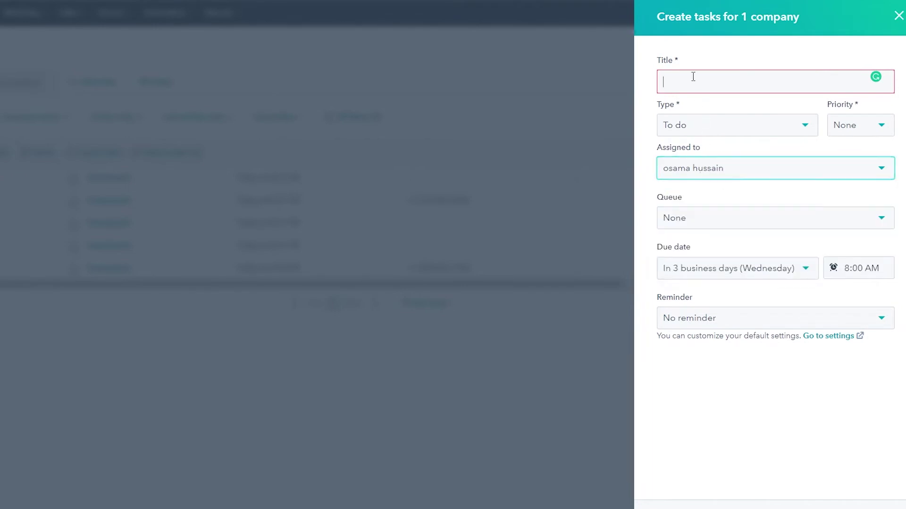
pyautogui.write('Find Dat')
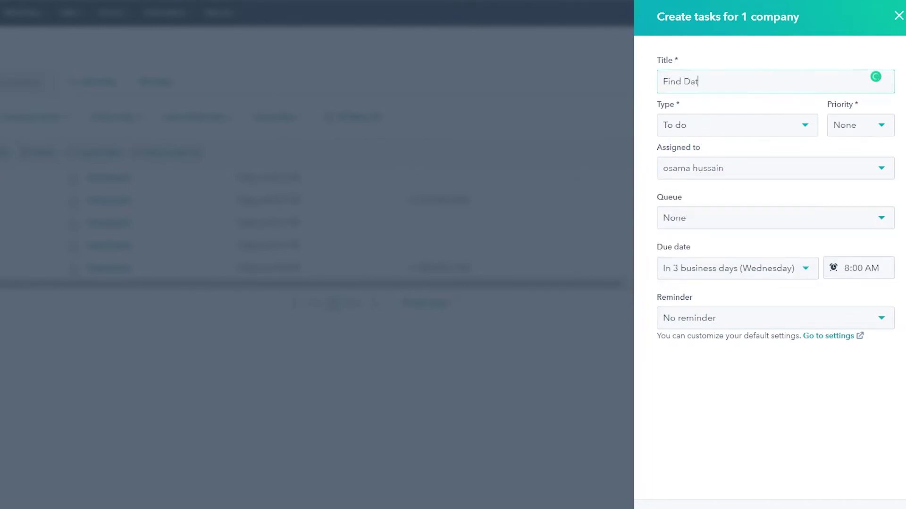
pyautogui.write('a on this company')
# Keep the task as To do with Medium priority, due In 1 week (May 23), and create it.
pyautogui.click(745, 122)
pyautogui.click(744, 122)
pyautogui.click(881, 132)
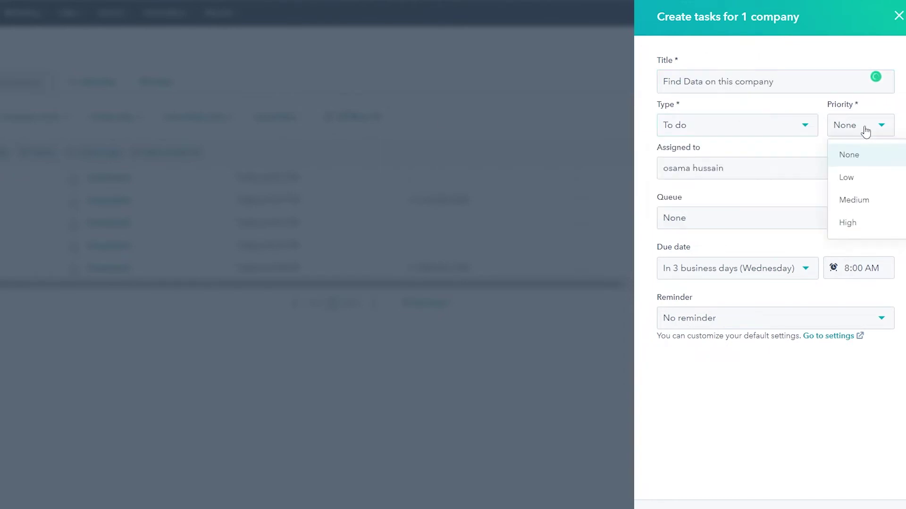
pyautogui.click(870, 198)
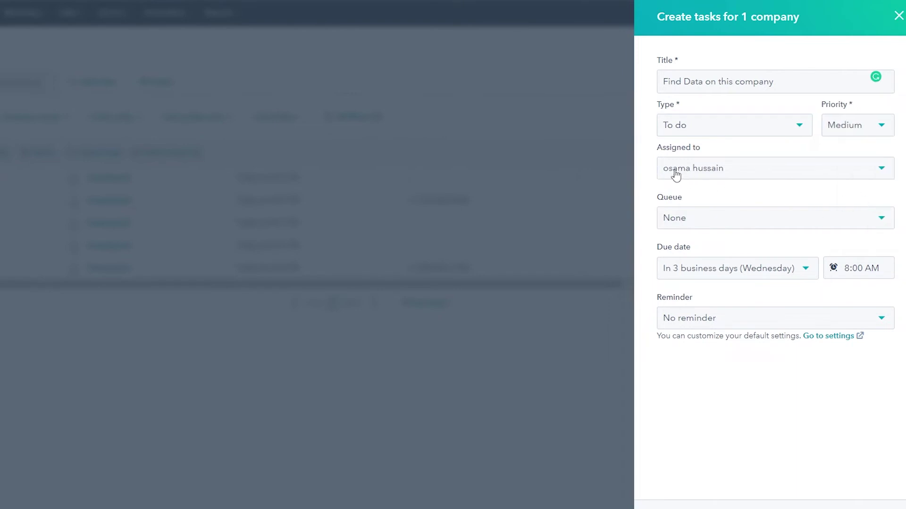
pyautogui.click(700, 178)
pyautogui.click(693, 252)
pyautogui.click(696, 222)
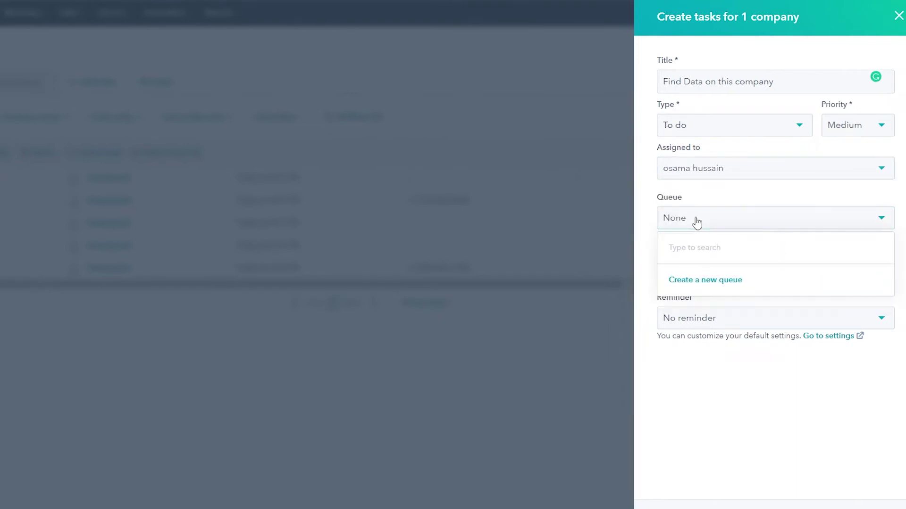
pyautogui.click(695, 296)
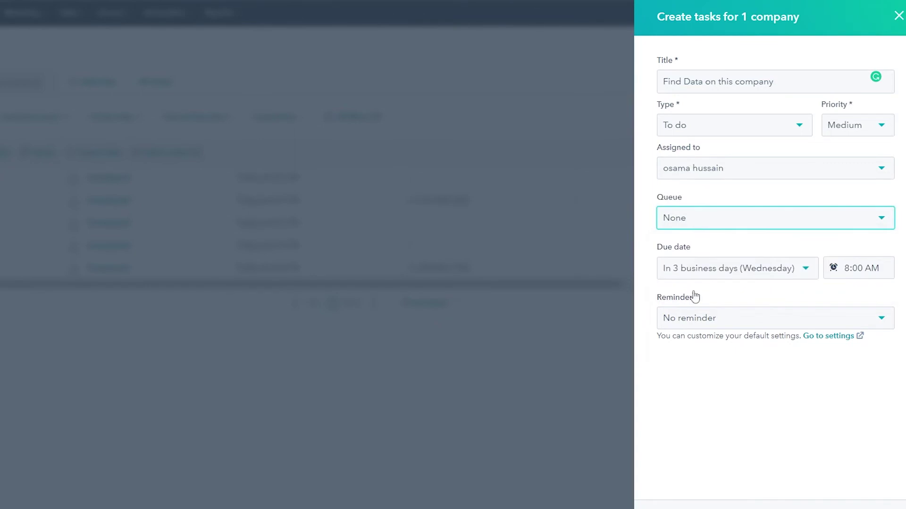
pyautogui.click(711, 274)
pyautogui.click(704, 340)
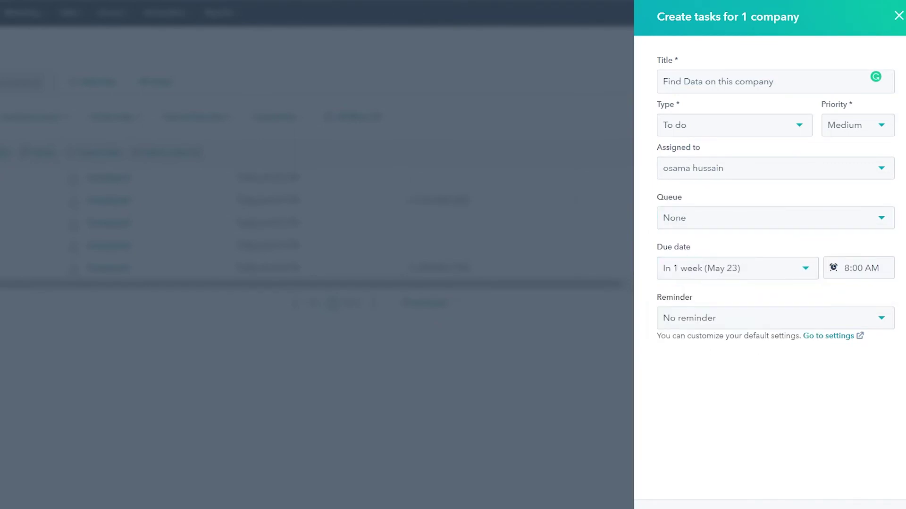
pyautogui.press('Return')
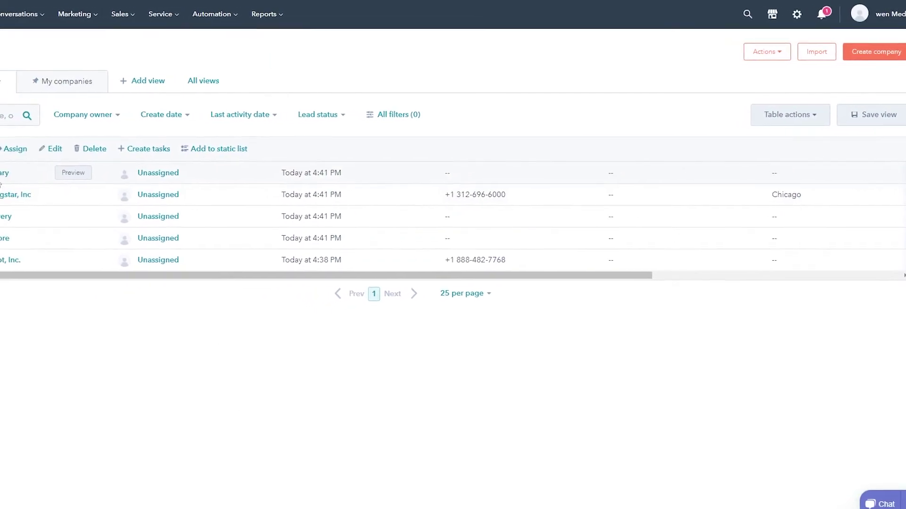
# Preview Sanctuary's company details and scroll through the side panel.
pyautogui.click(112, 169)
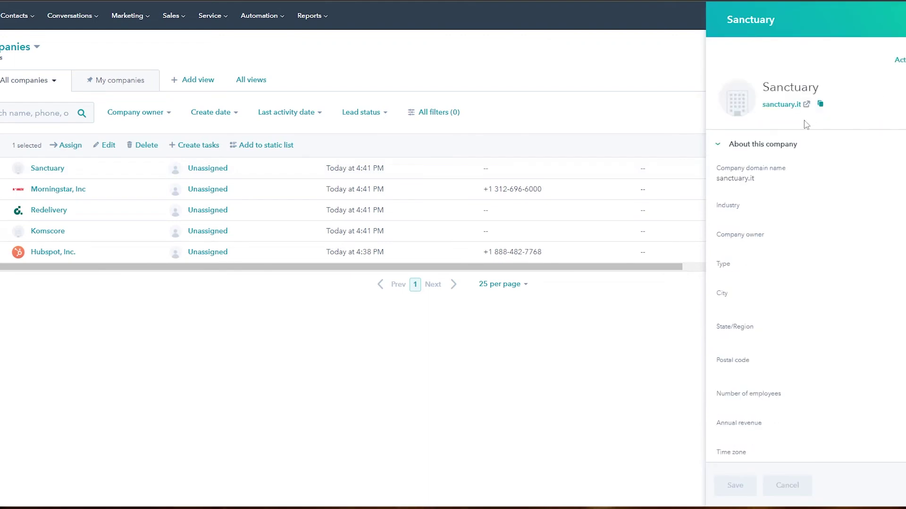
pyautogui.scroll(-5, 792, 132)
pyautogui.scroll(-8, 792, 130)
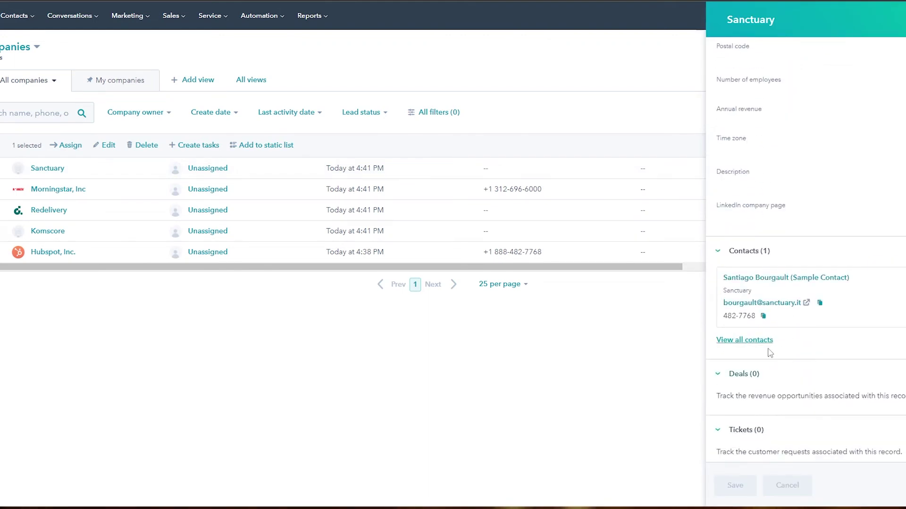
pyautogui.scroll(-3, 766, 340)
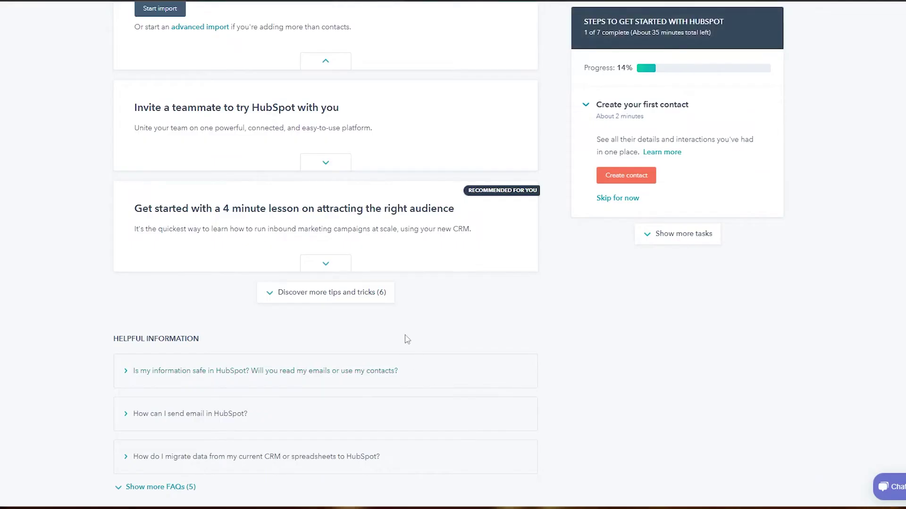
pyautogui.scroll(5, 115, 327)
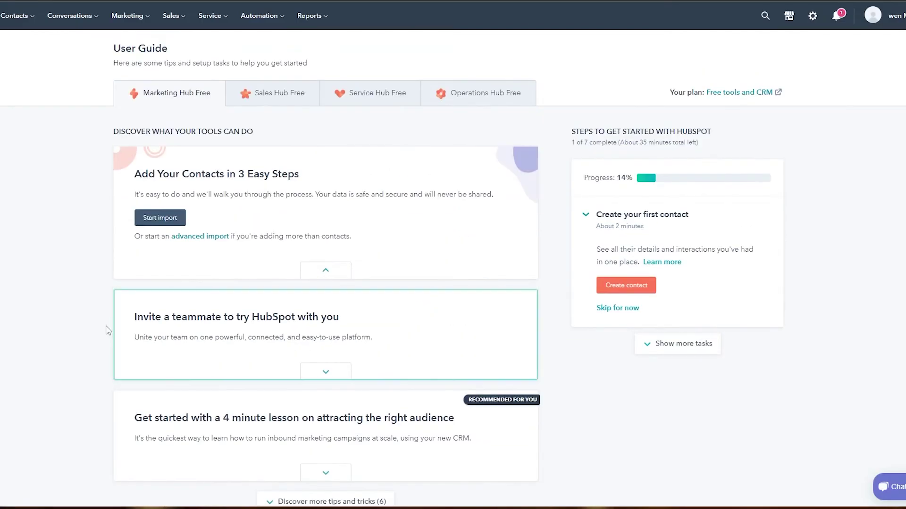
# Go through the Conversations inbox to the inbox's Chatflows settings page.
pyautogui.click(28, 19)
pyautogui.click(86, 14)
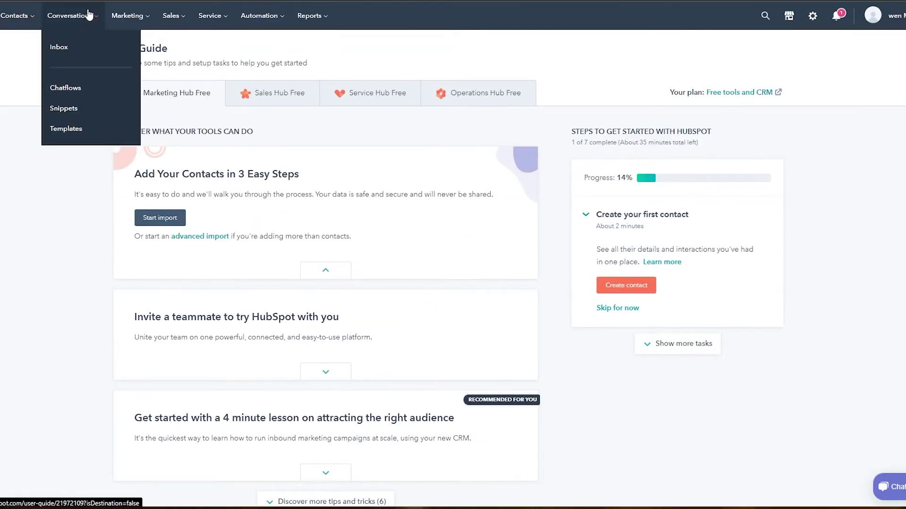
pyautogui.click(70, 50)
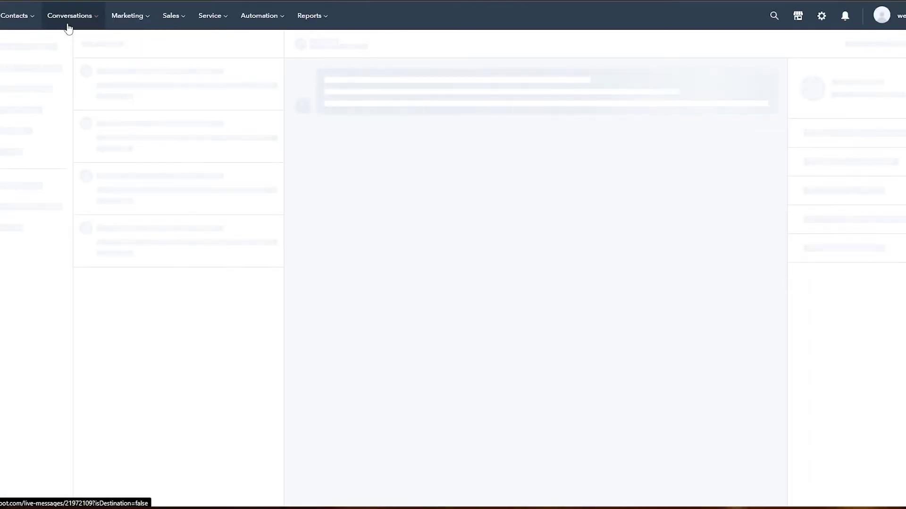
pyautogui.click(68, 27)
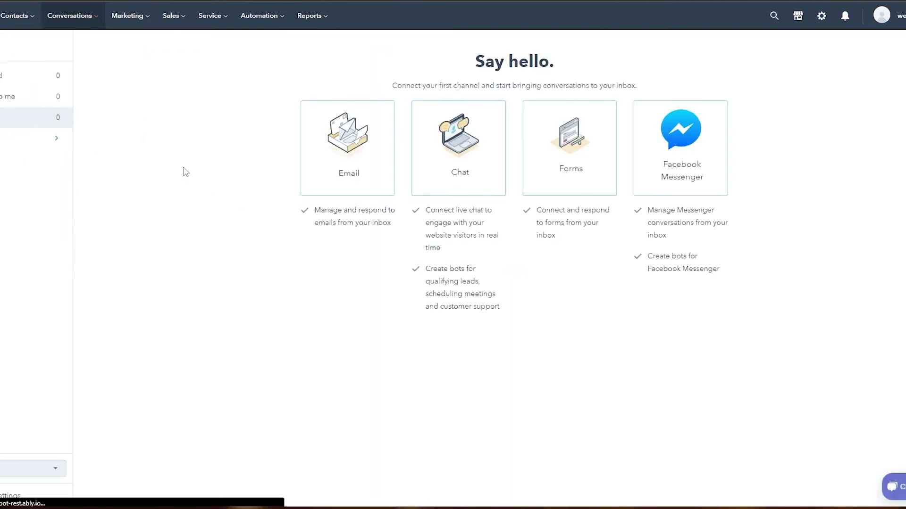
pyautogui.click(74, 97)
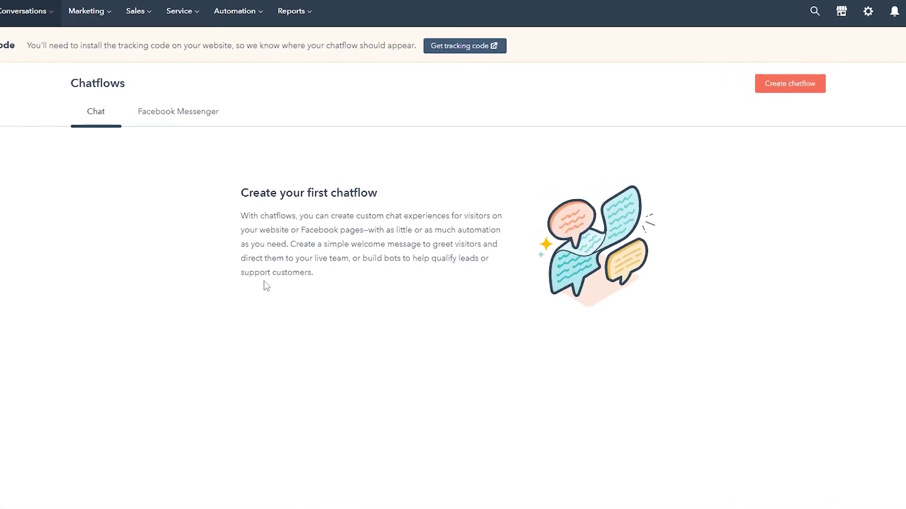
# Create a Website chatflow and give the chat widget a dark slate accent colour.
pyautogui.click(786, 90)
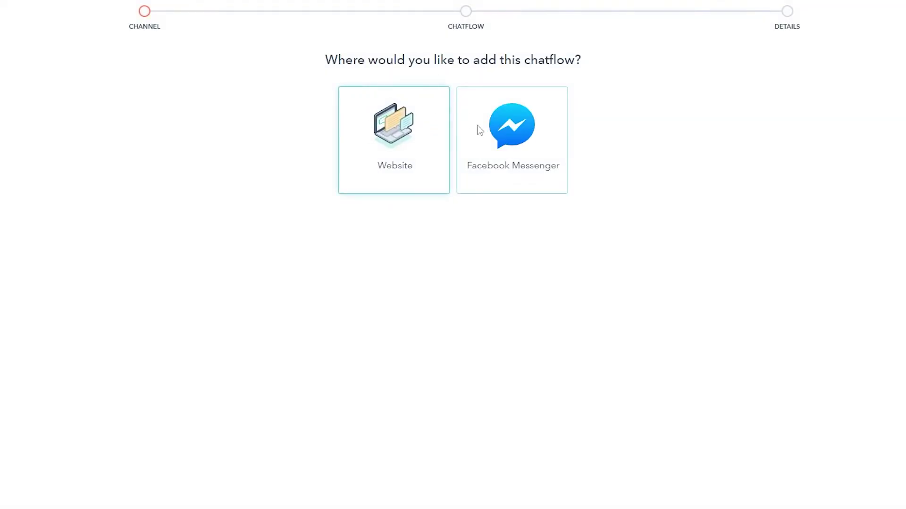
pyautogui.click(410, 138)
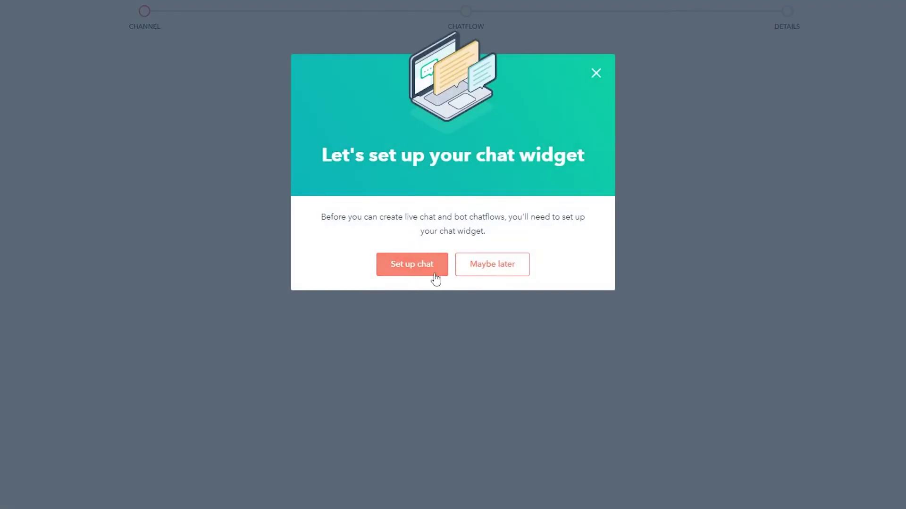
pyautogui.click(446, 259)
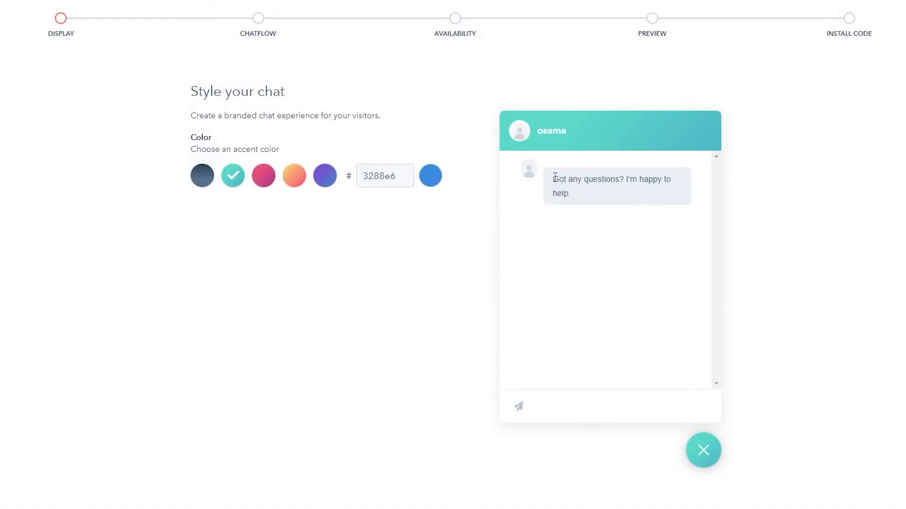
pyautogui.click(272, 185)
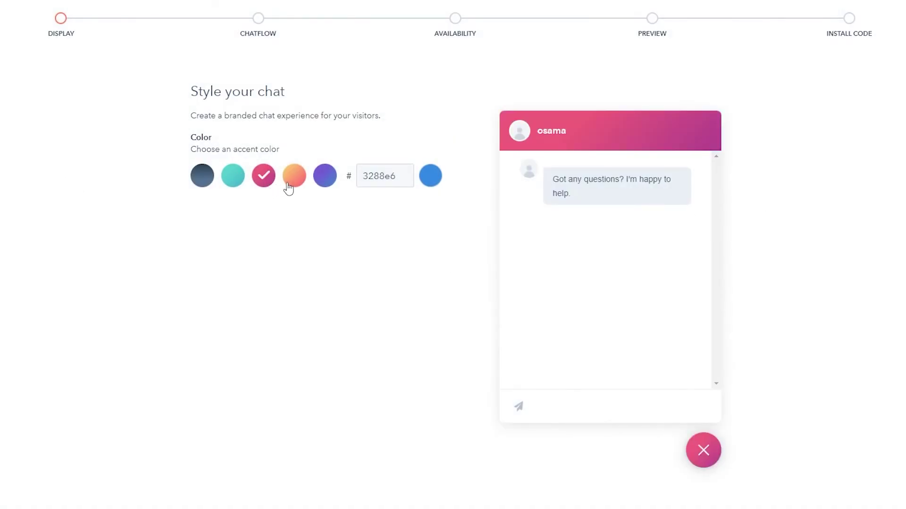
pyautogui.click(294, 185)
pyautogui.click(325, 185)
pyautogui.click(194, 183)
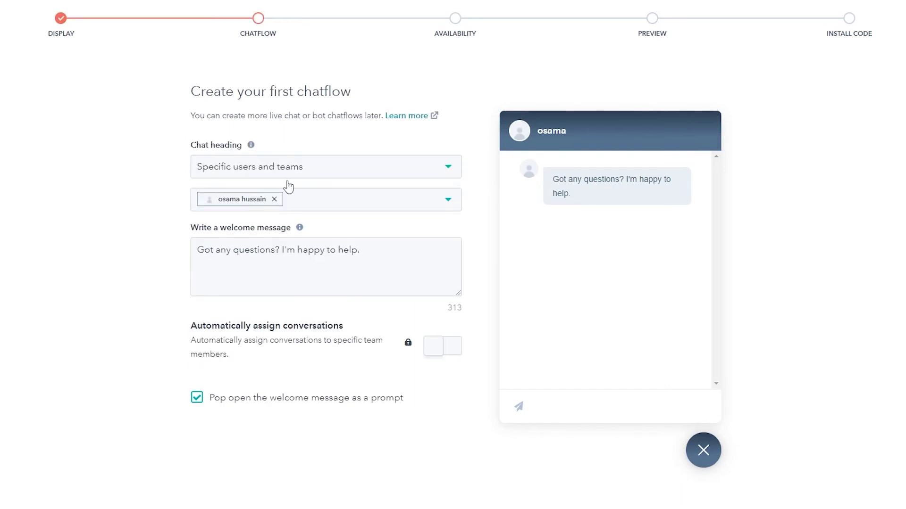
# Keep Specific users and teams as heading, then advance past preview to the install-code step.
pyautogui.click(289, 177)
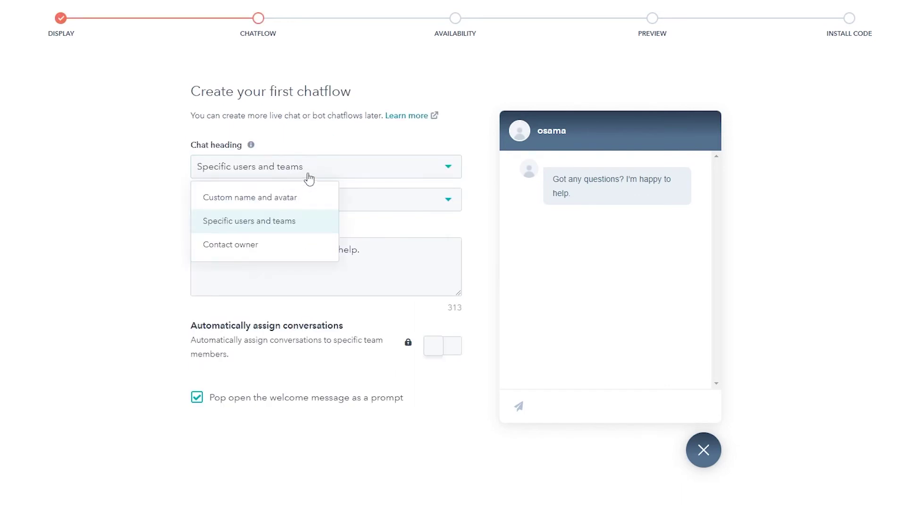
pyautogui.click(309, 178)
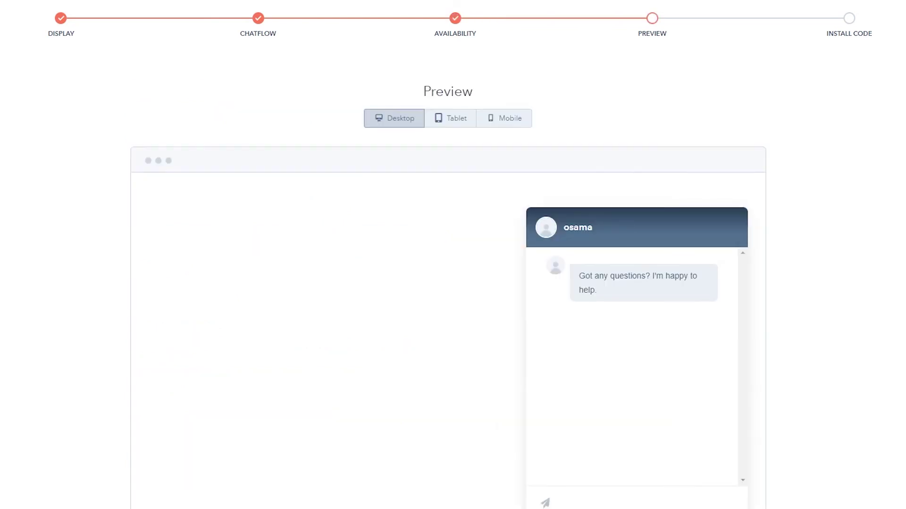
pyautogui.scroll(-2, 390, 343)
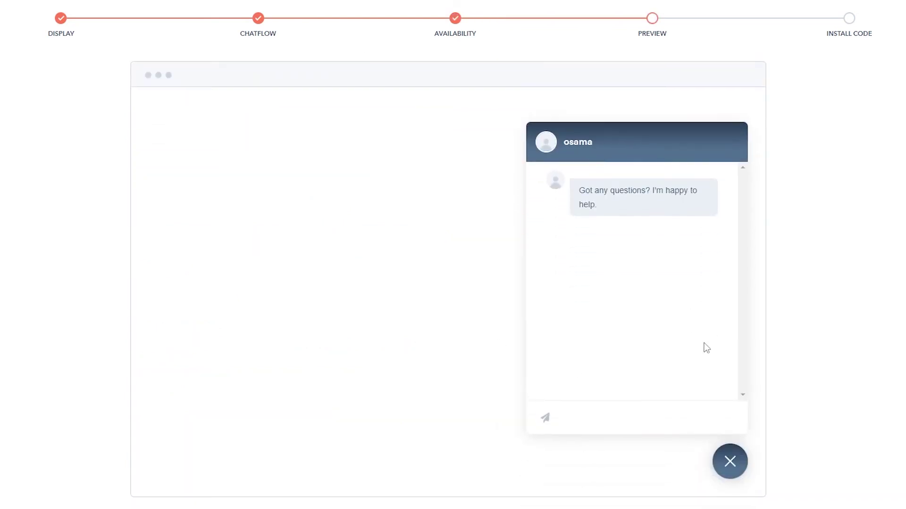
pyautogui.click(736, 504)
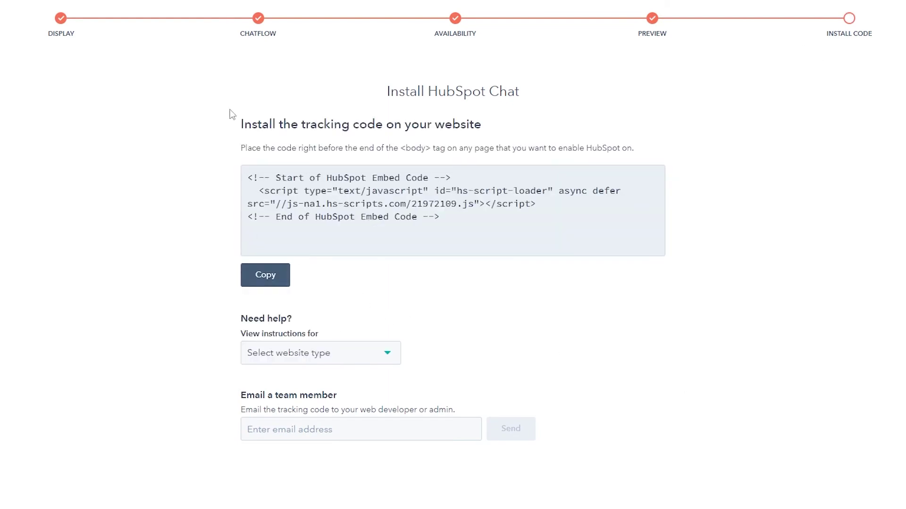
pyautogui.click(446, 221)
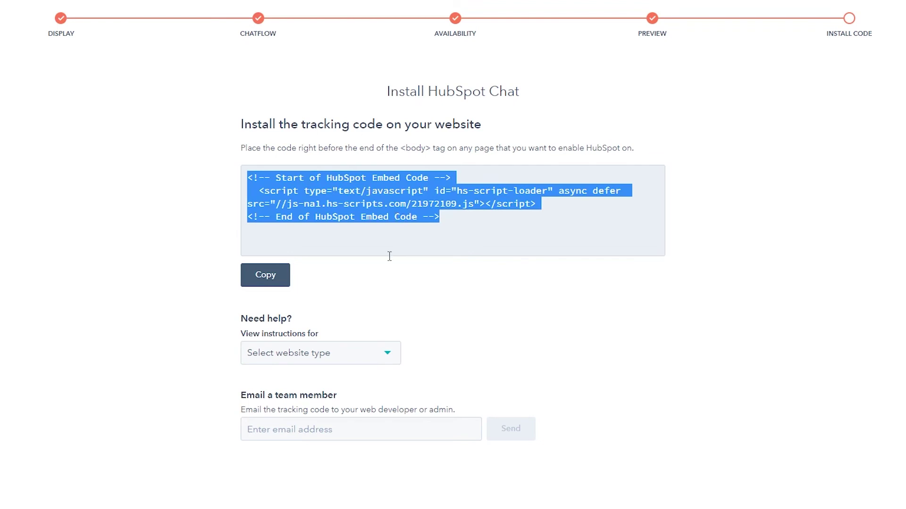
pyautogui.click(381, 284)
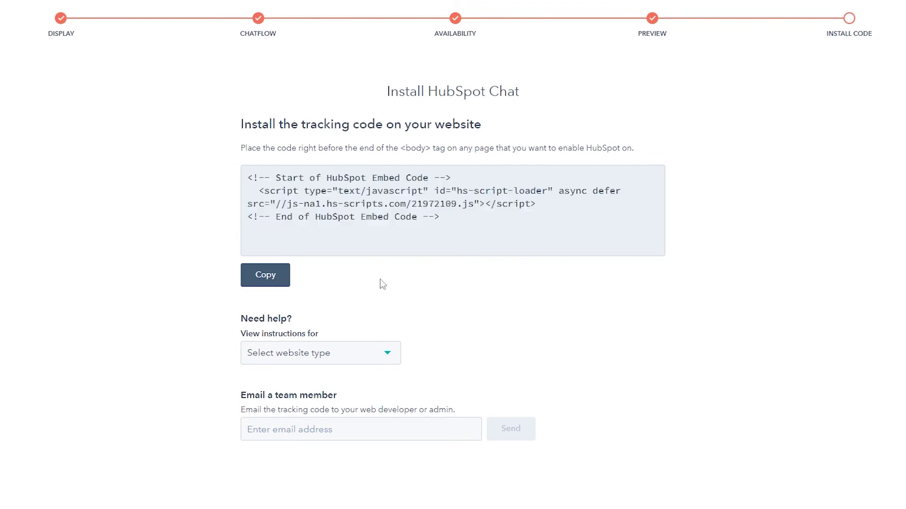
pyautogui.click(285, 362)
pyautogui.click(285, 363)
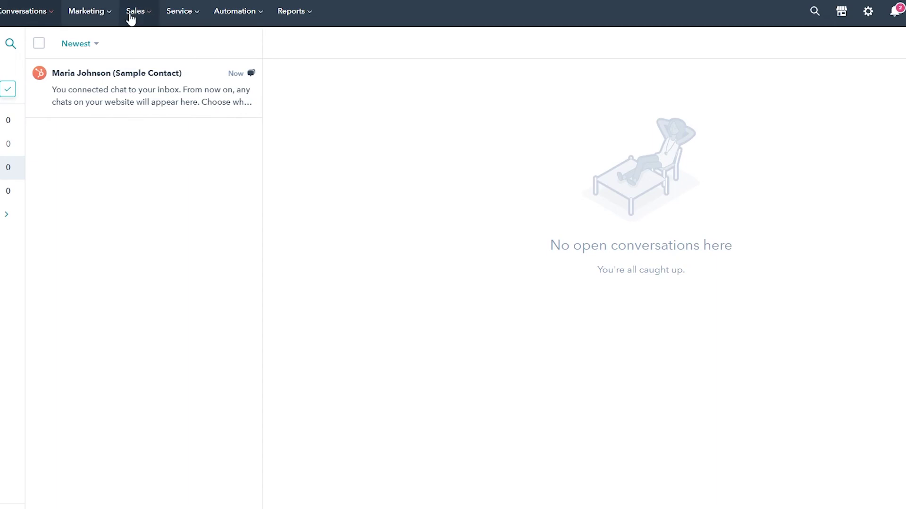
# Visit the Marketing Ads page, then the Marketing Email page.
pyautogui.click(111, 15)
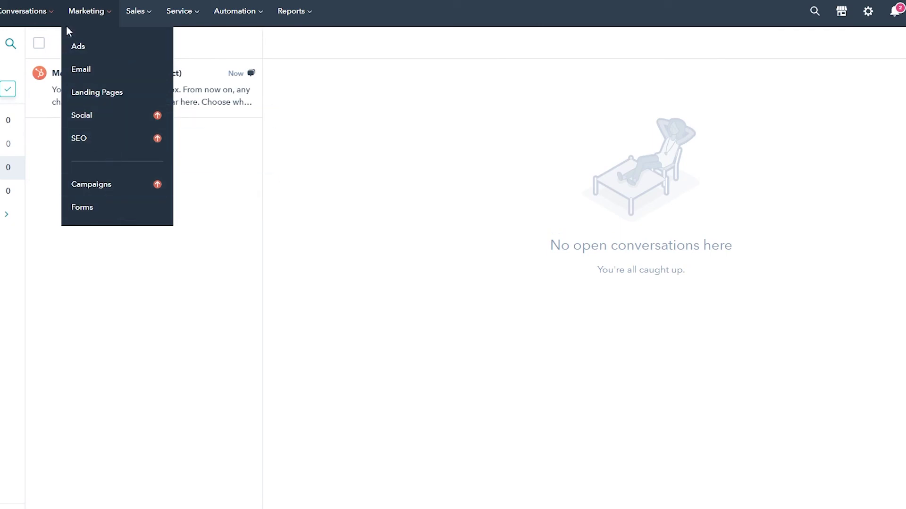
pyautogui.click(92, 55)
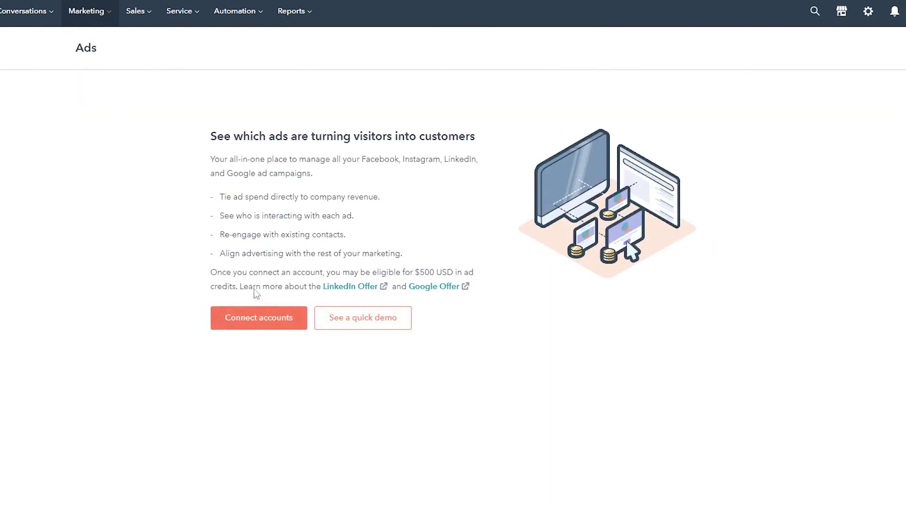
pyautogui.moveTo(101, 18)
pyautogui.click(116, 68)
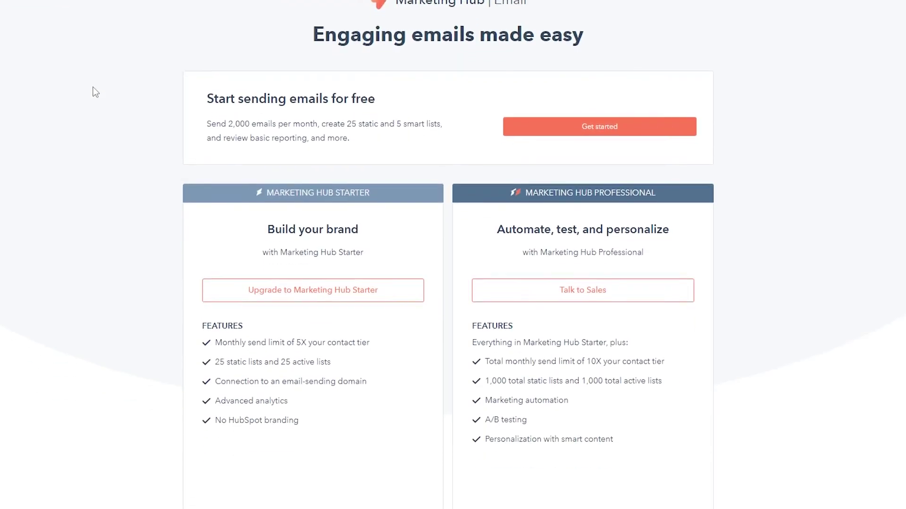
pyautogui.scroll(-2, 94, 97)
pyautogui.scroll(2, 124, 14)
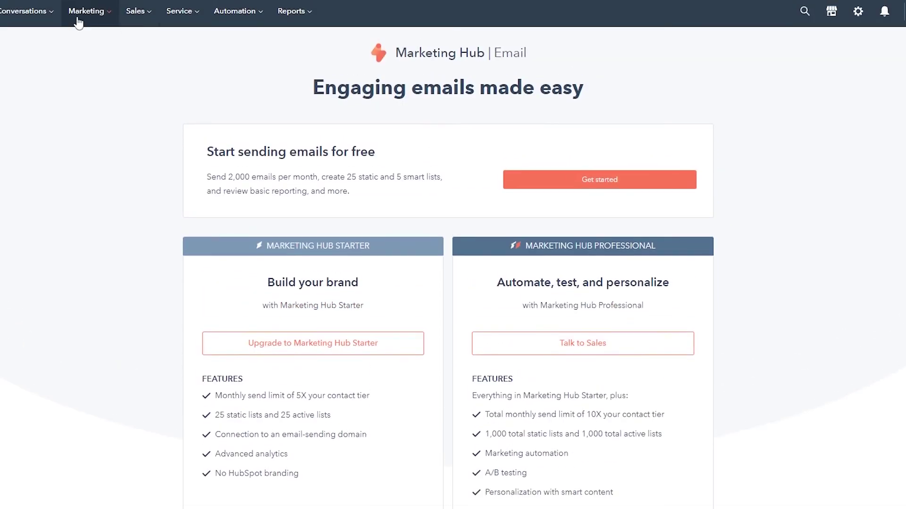
# Open the Marketing Landing Pages page and look over its free and upgrade offers.
pyautogui.click(78, 18)
pyautogui.click(105, 92)
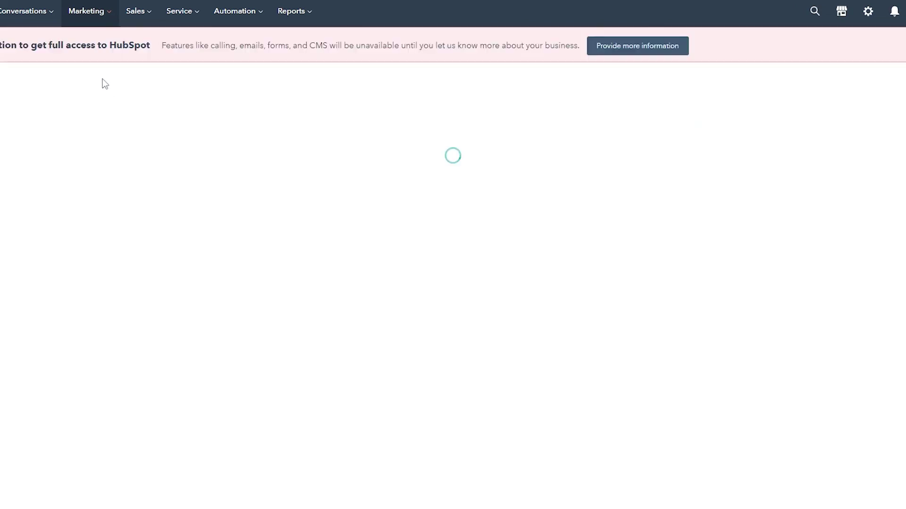
pyautogui.scroll(-3, 105, 84)
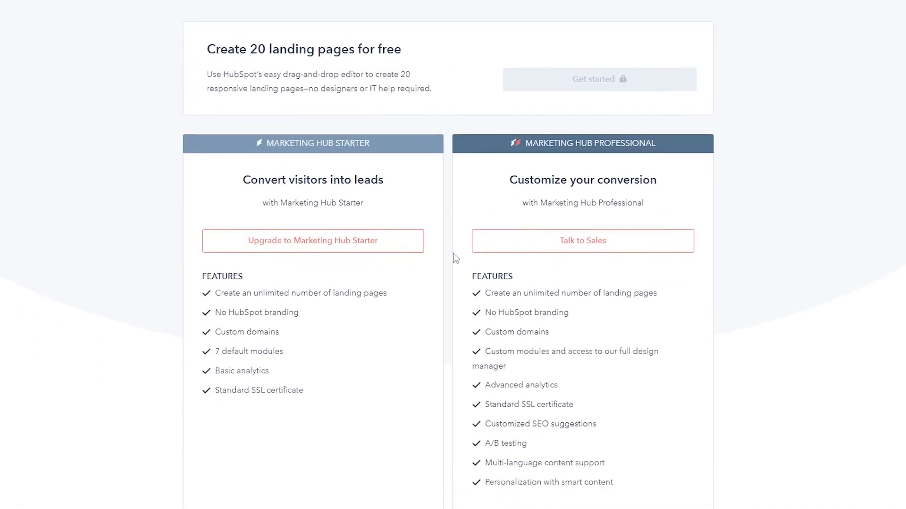
pyautogui.scroll(3, 237, 269)
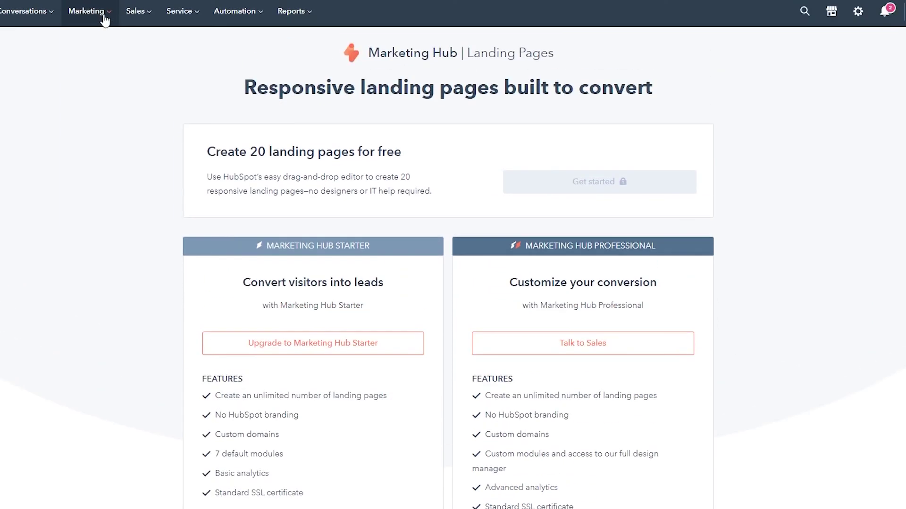
pyautogui.moveTo(234, 15)
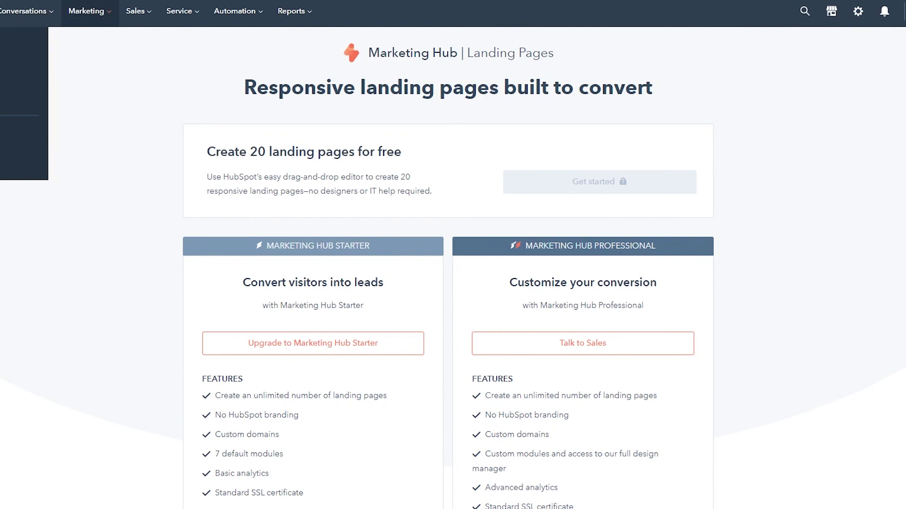
# Return to the User Guide and scroll through its tips and setup tasks (14%, 1 of 7 done).
pyautogui.click(16, 53)
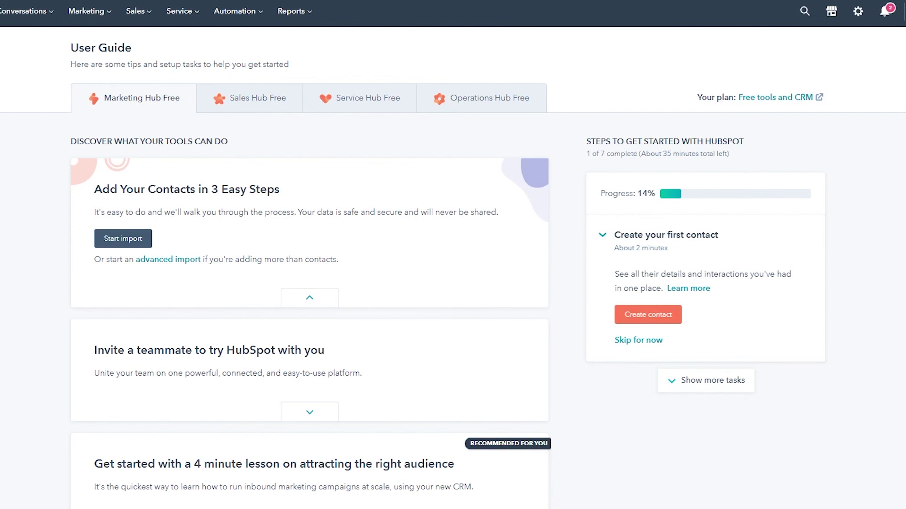
pyautogui.scroll(-6, 599, 158)
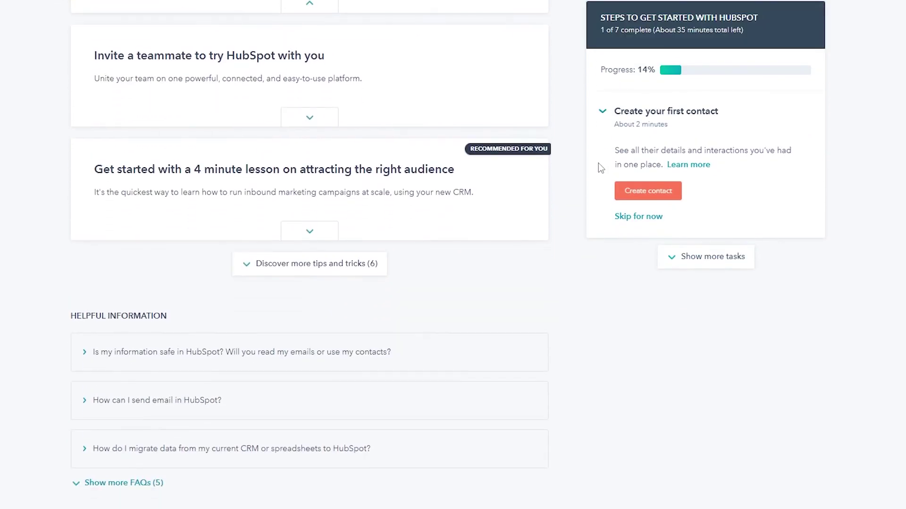
pyautogui.scroll(7, 600, 163)
pyautogui.scroll(-5, 572, 168)
pyautogui.scroll(1, 573, 166)
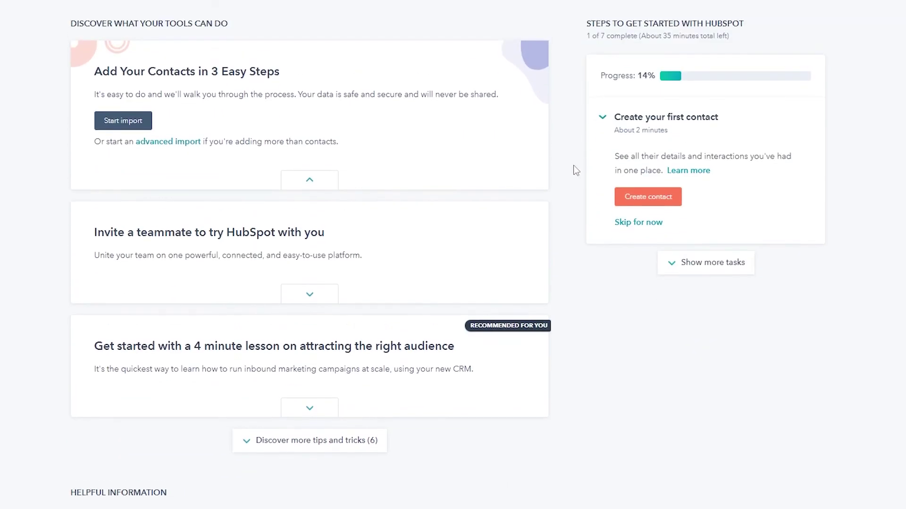
pyautogui.scroll(1, 574, 168)
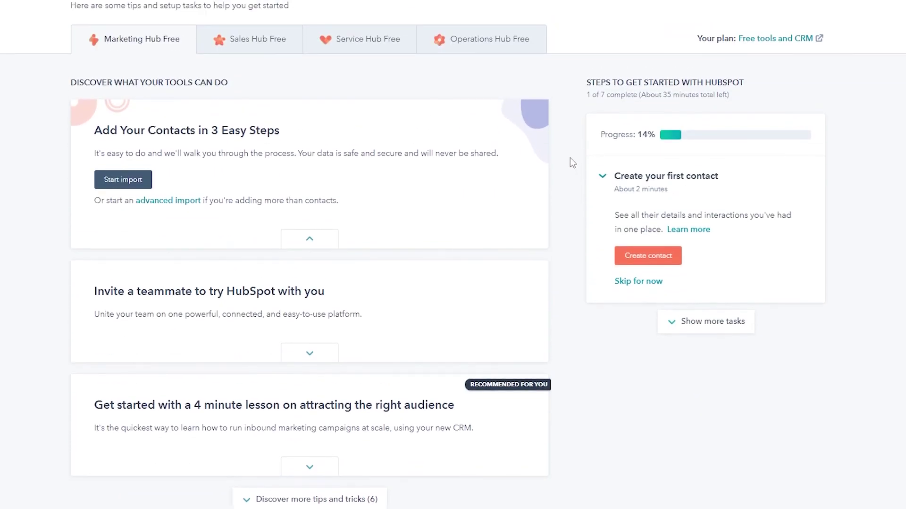